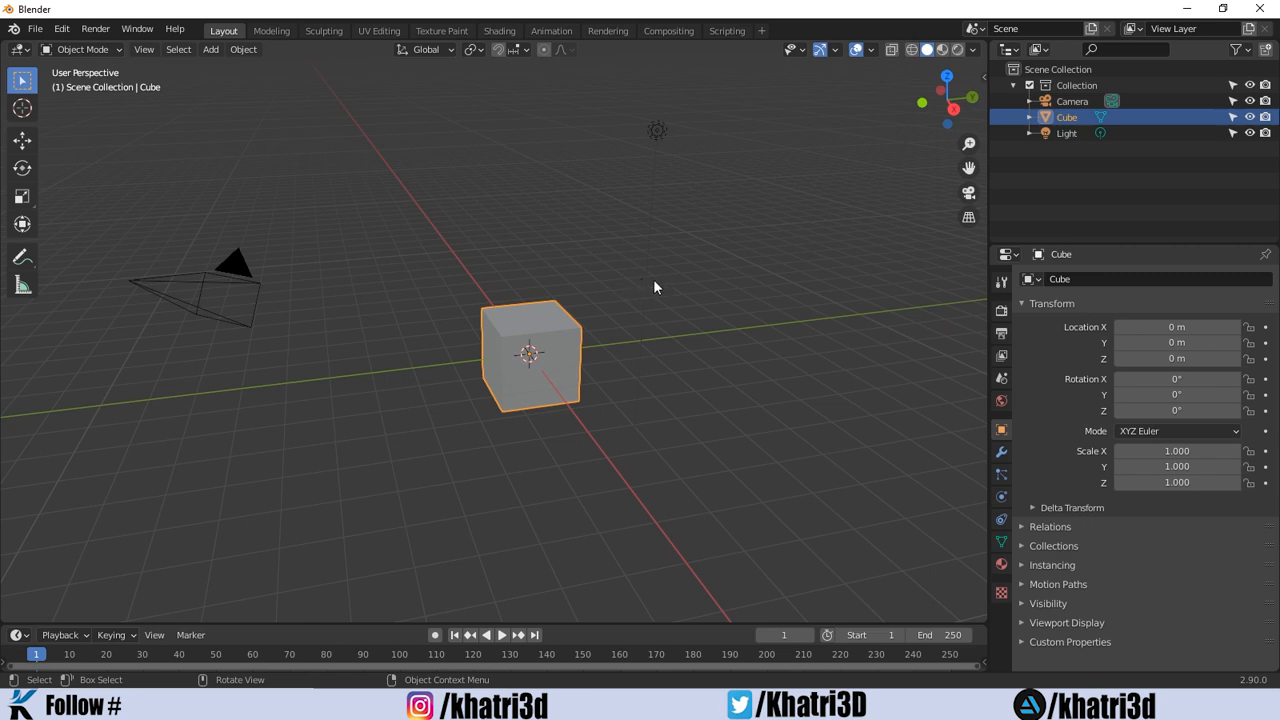
middle_drag(657, 286, 610, 286)
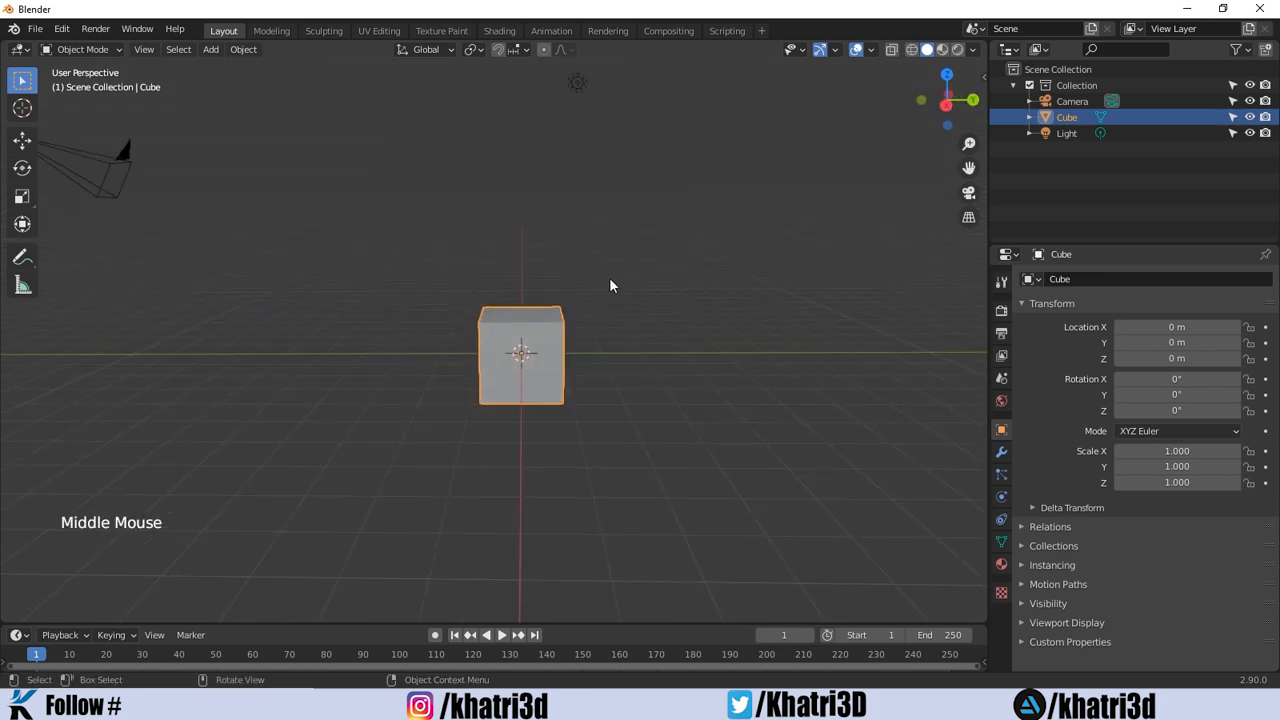
middle_drag(607, 296, 650, 332)
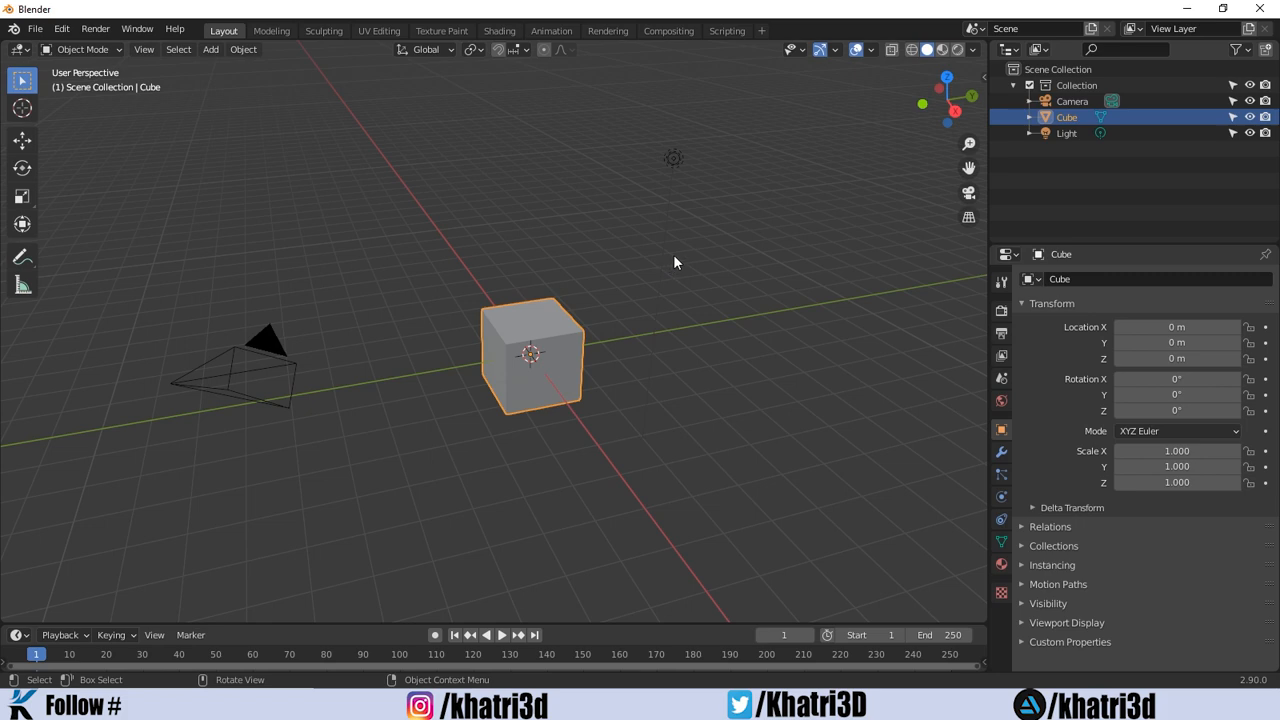
mouse_move(637, 276)
middle_down()
mouse_move(583, 269)
mouse_move(637, 260)
middle_up()
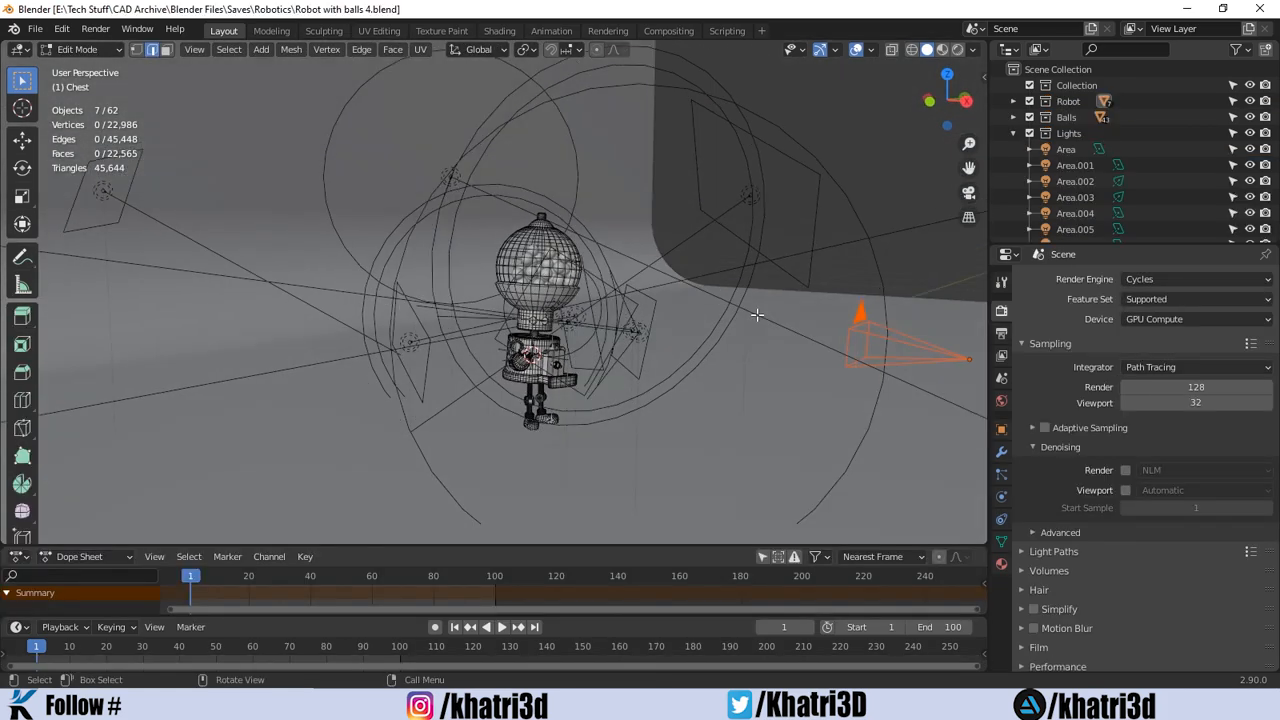
Show the robot scene with rendered viewport shading and choose GPU Compute as the Cycles render device.
middle_drag(757, 315, 701, 306)
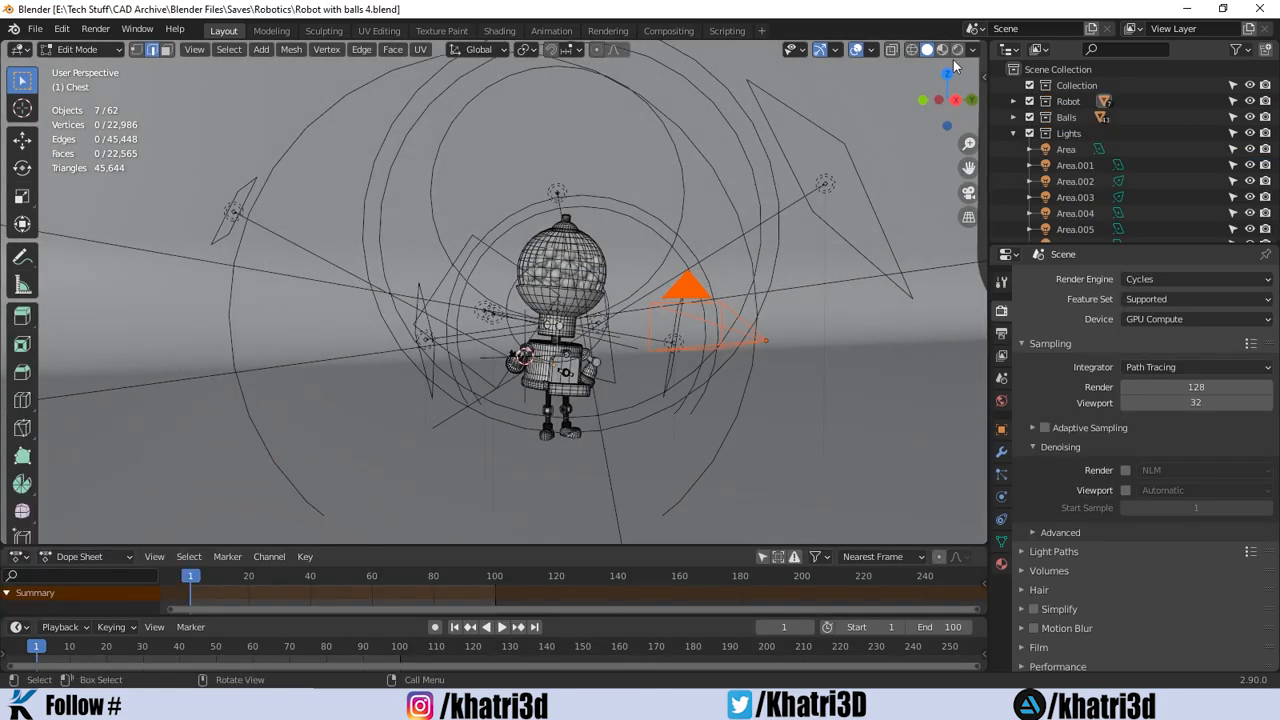
click(956, 51)
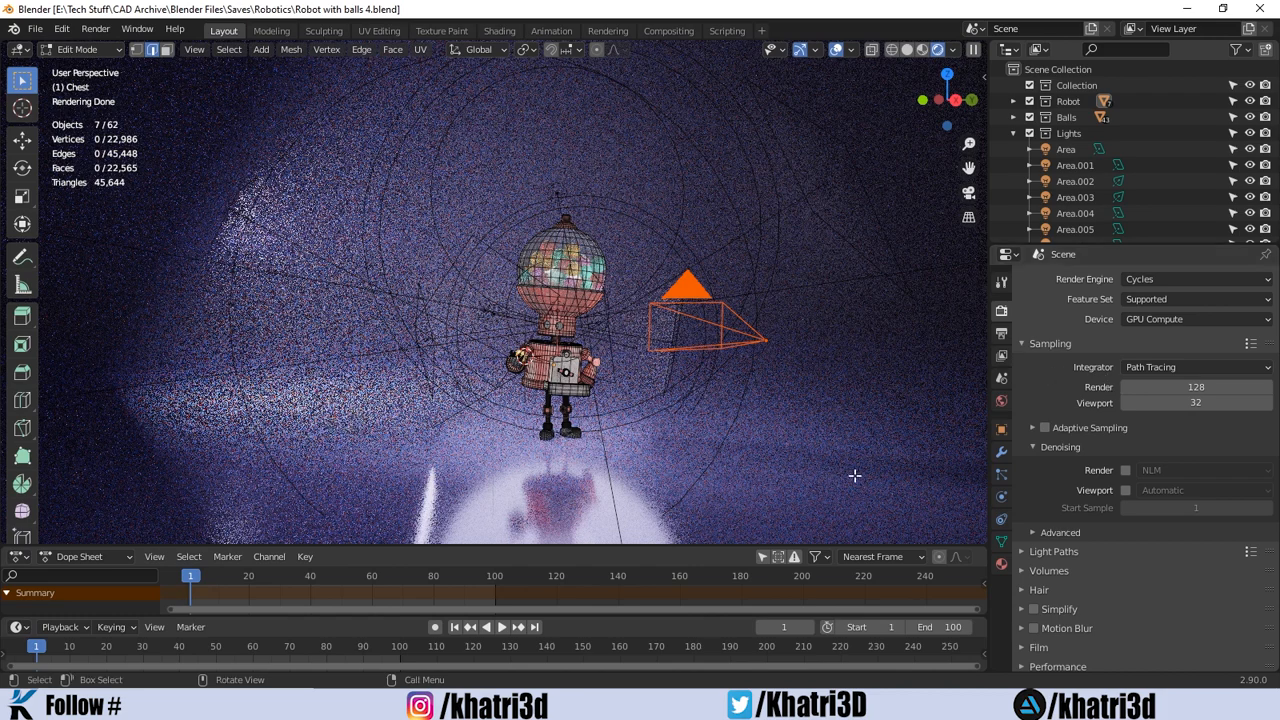
click(1177, 318)
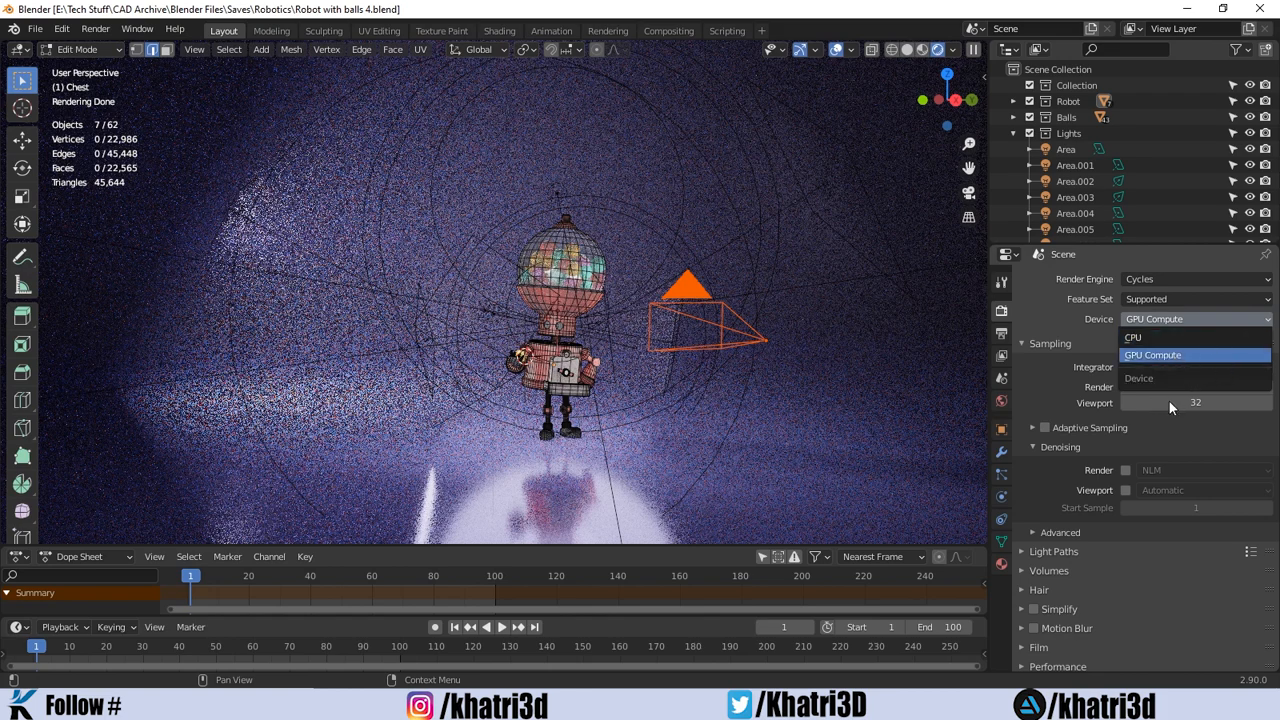
click(1190, 355)
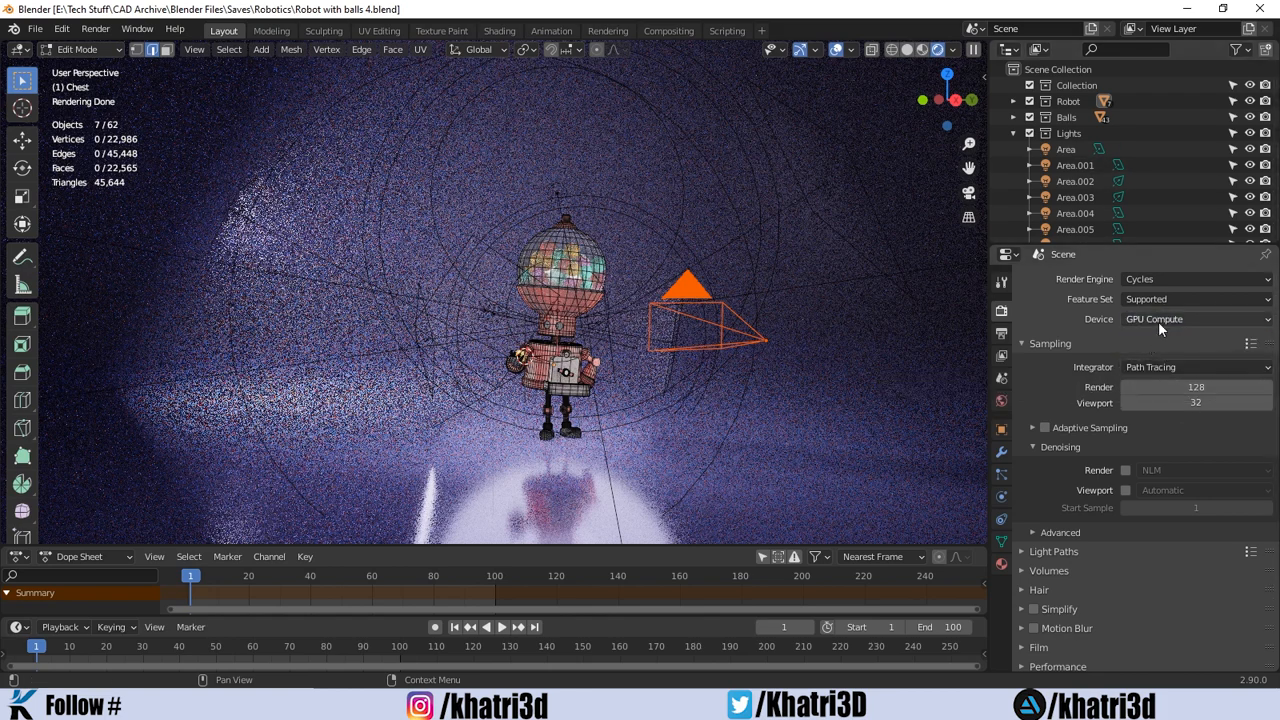
click(1158, 321)
click(1160, 356)
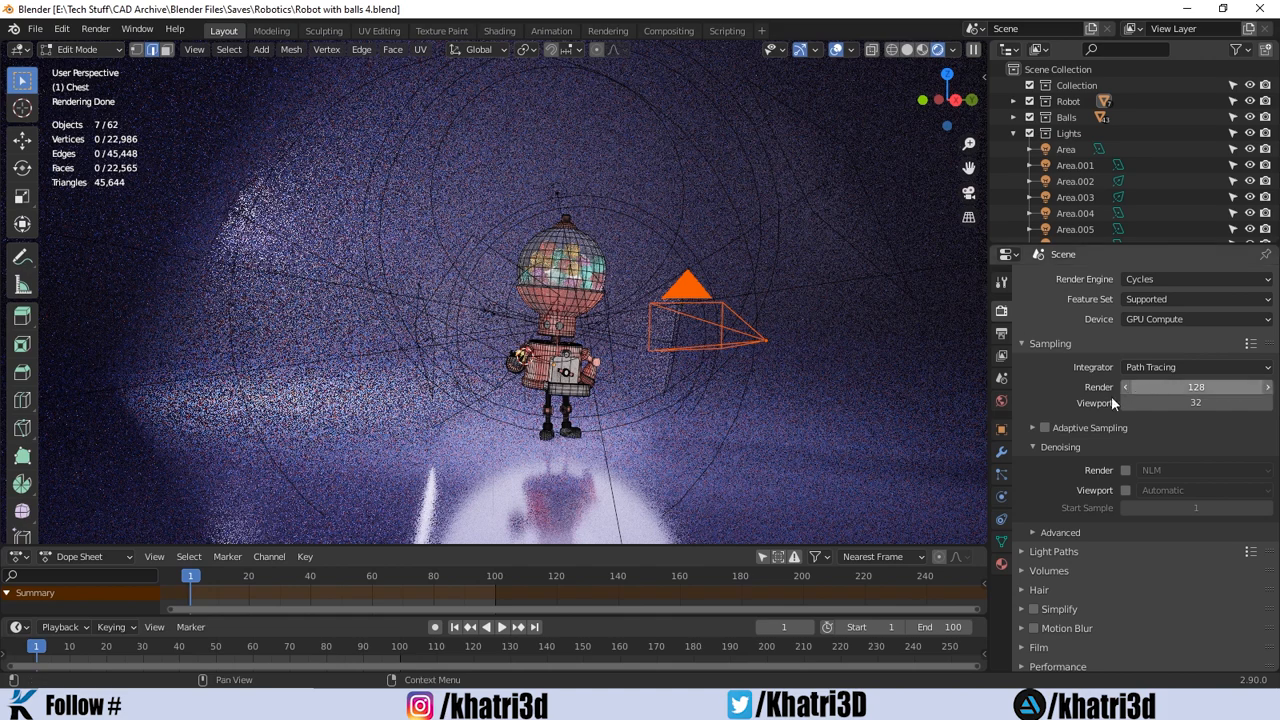
Render a test image of the robot scene, inspect its noise while it renders, and close the render window.
key(F12)
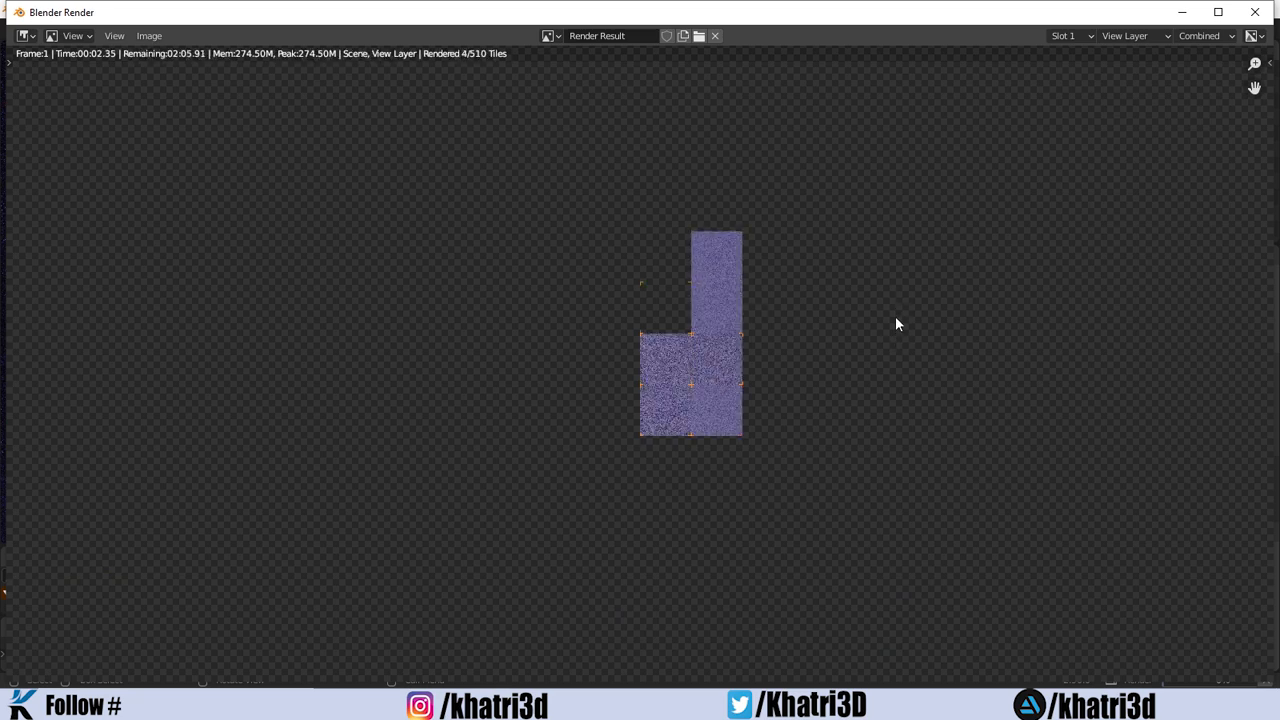
scroll(661, 303, down, 1)
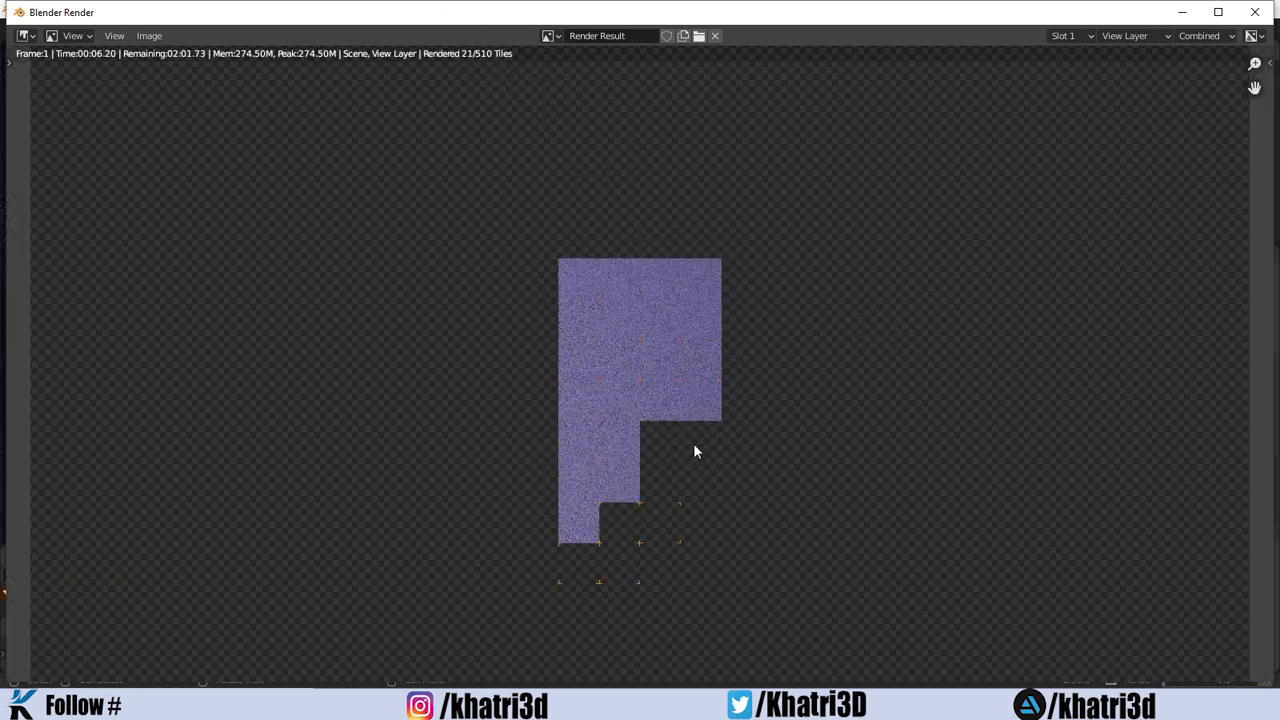
scroll(594, 243, down, 1)
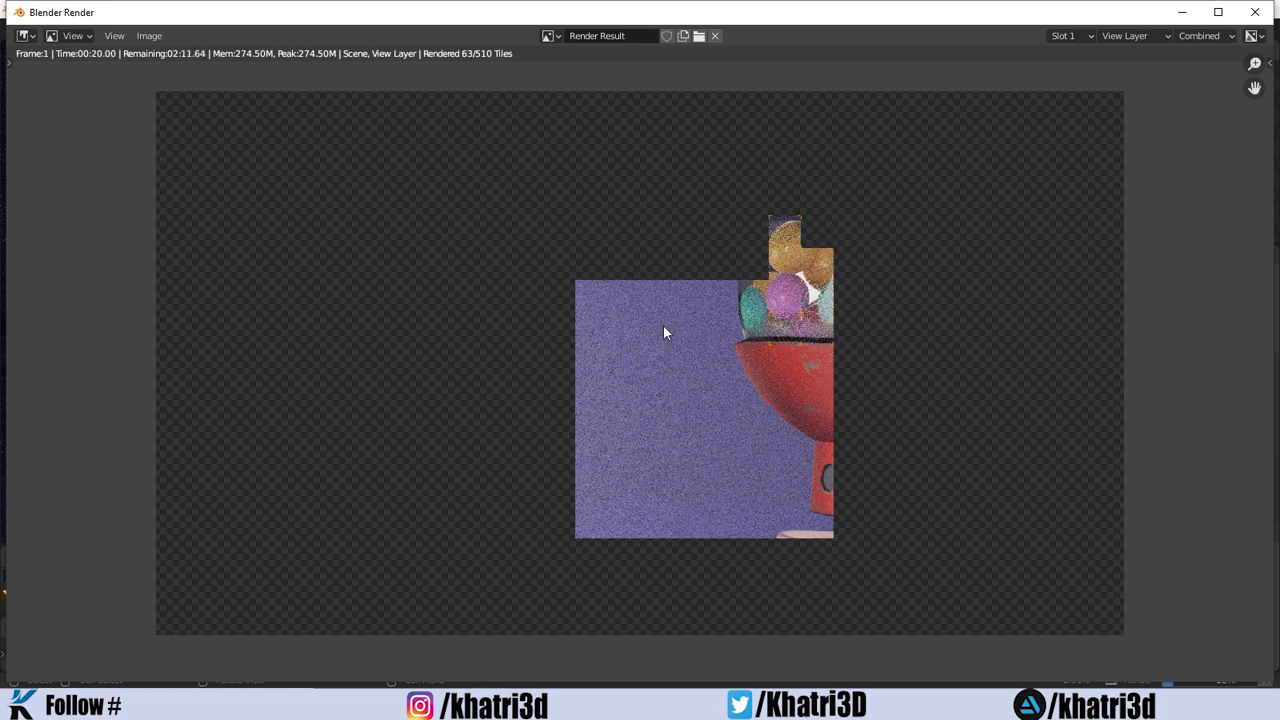
scroll(663, 325, down, 3)
scroll(680, 340, up, 2)
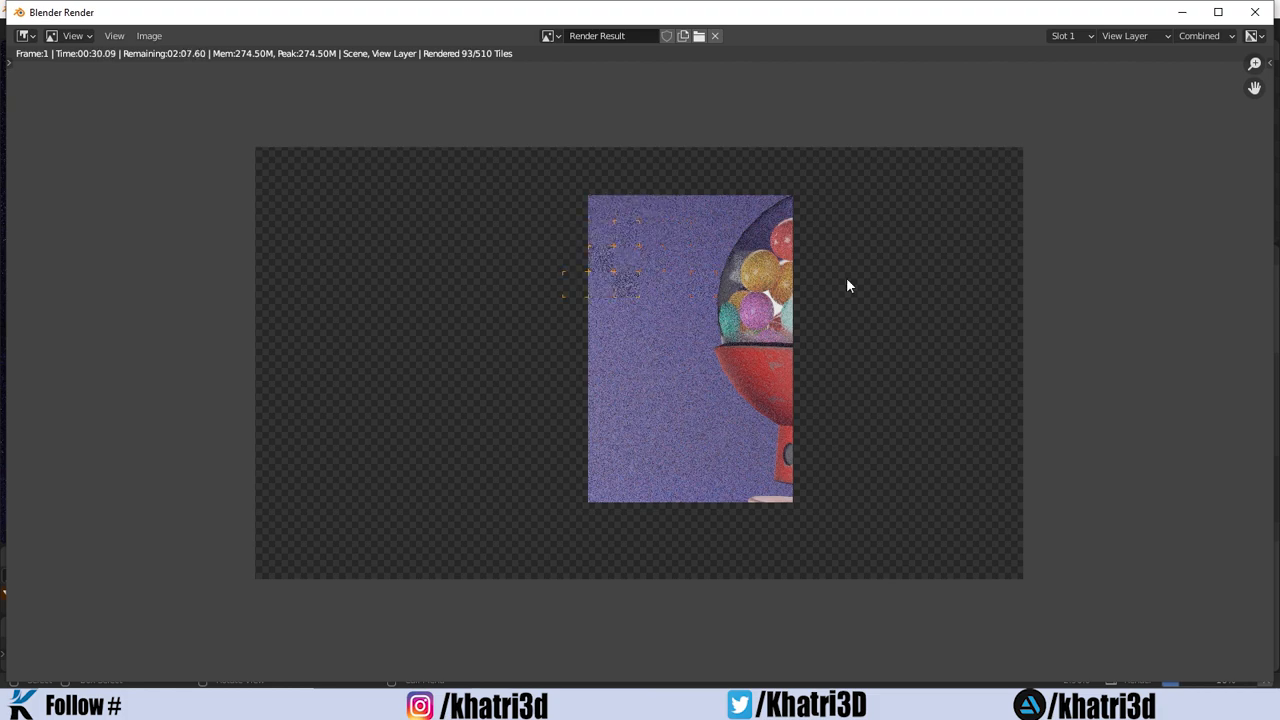
click(1255, 12)
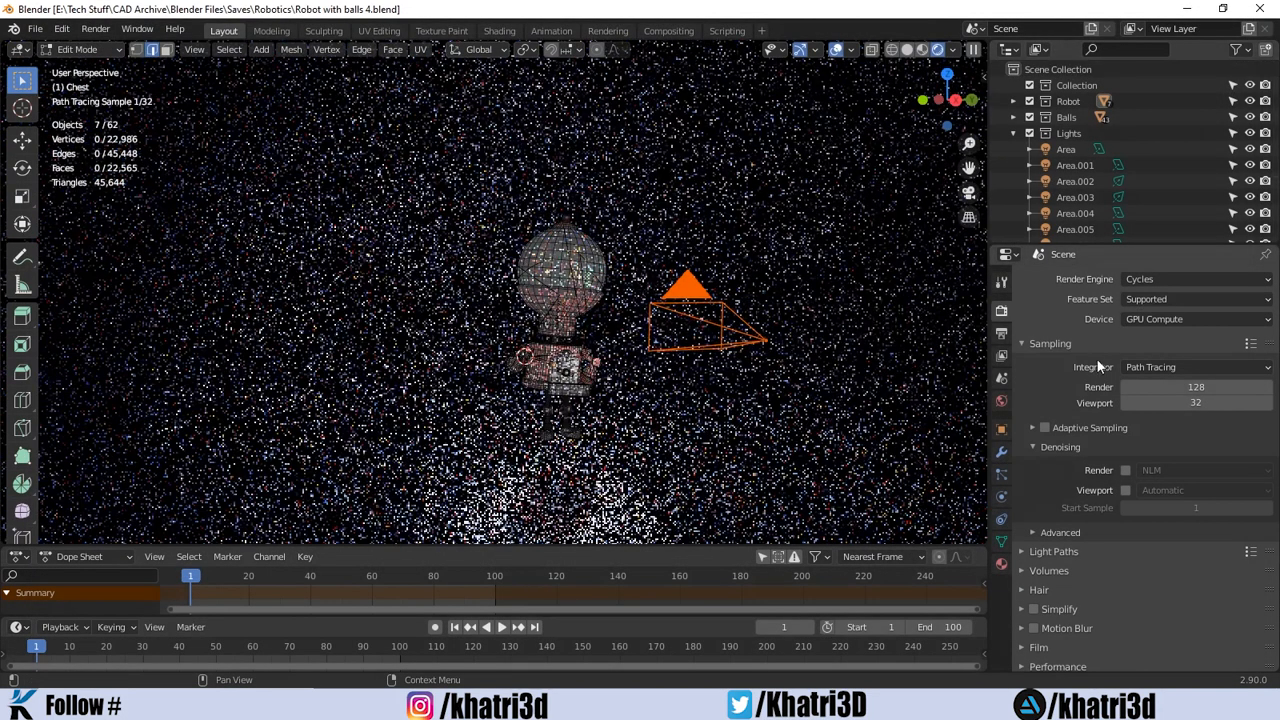
Set the render samples to 512, start a test render for comparison, and close the render window.
click(1168, 386)
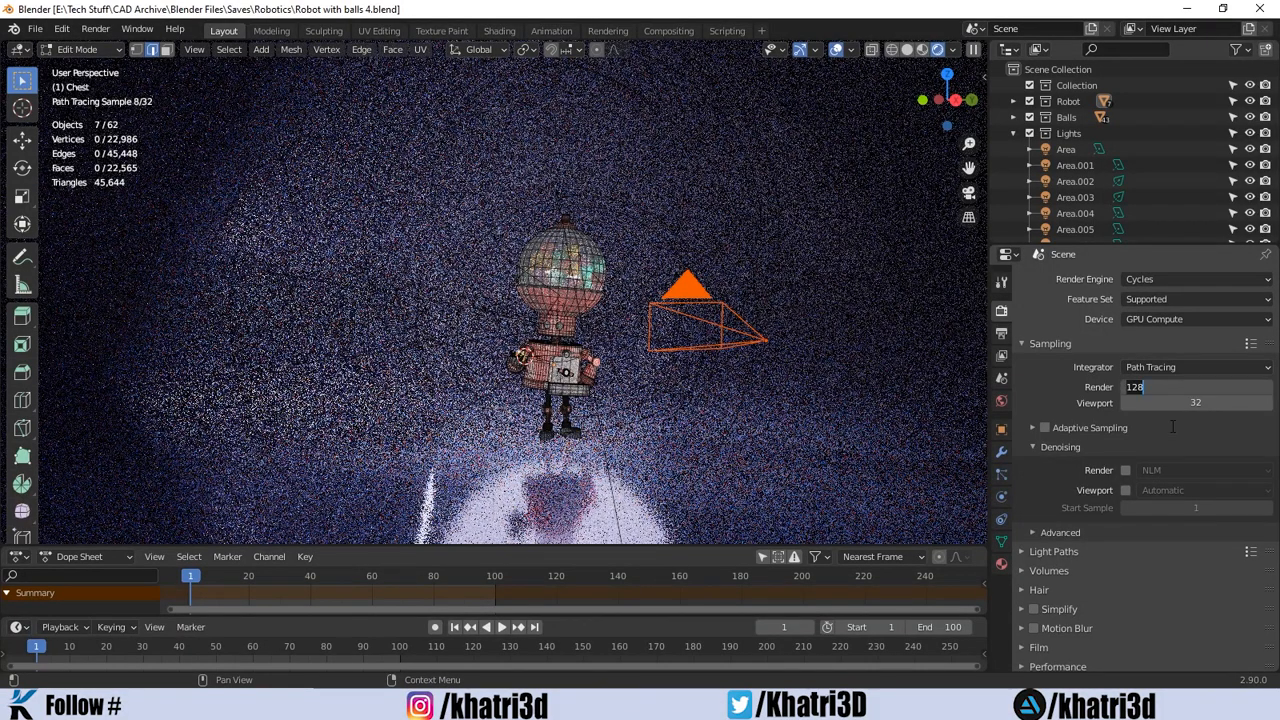
text(512)
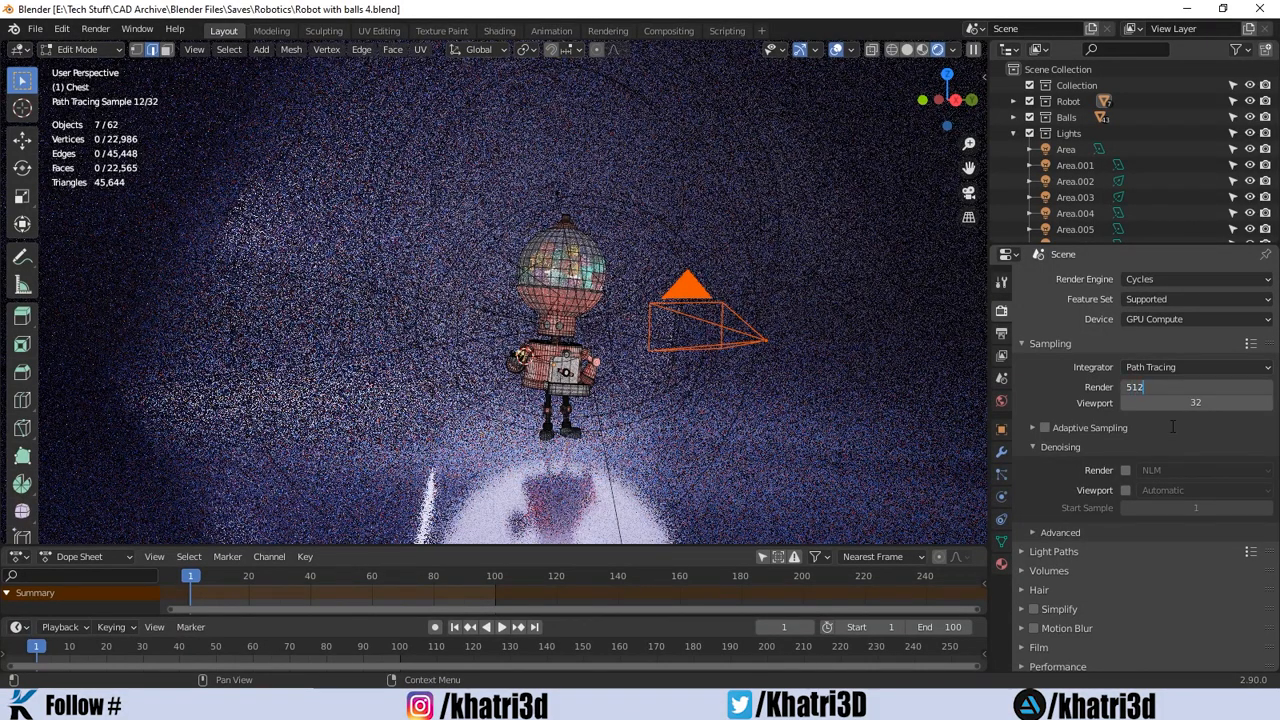
key(Return)
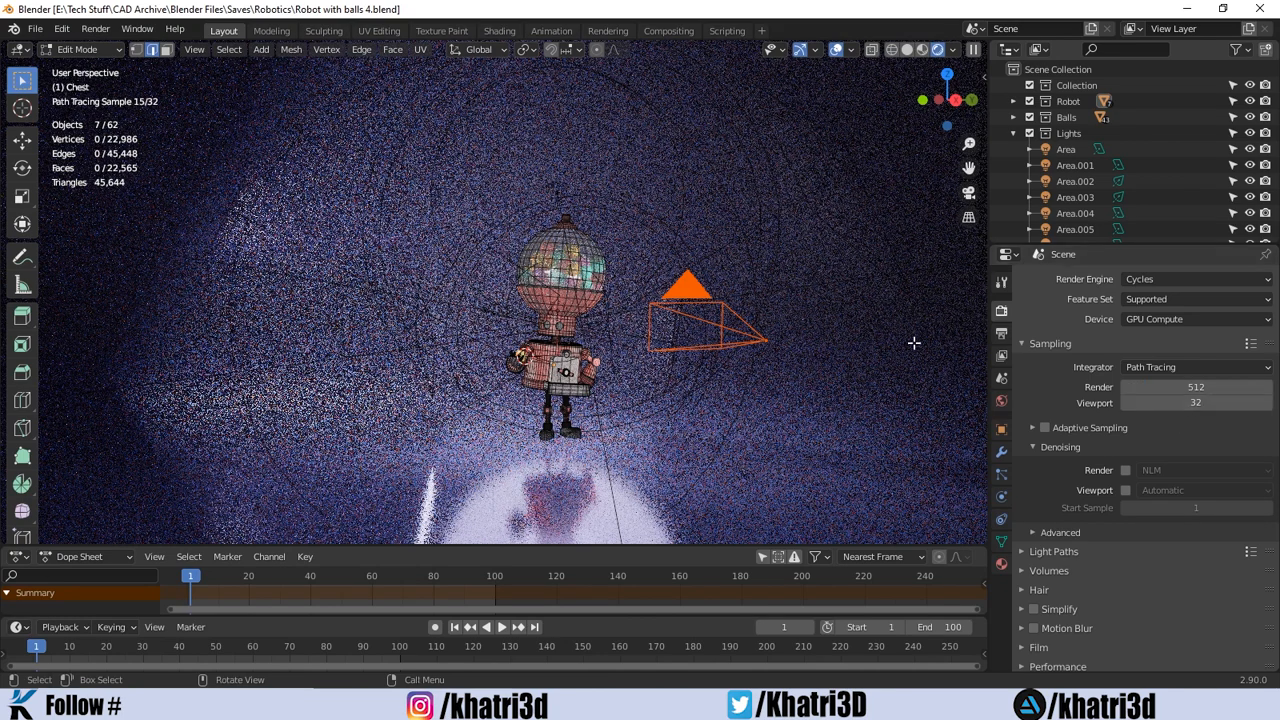
key(F12)
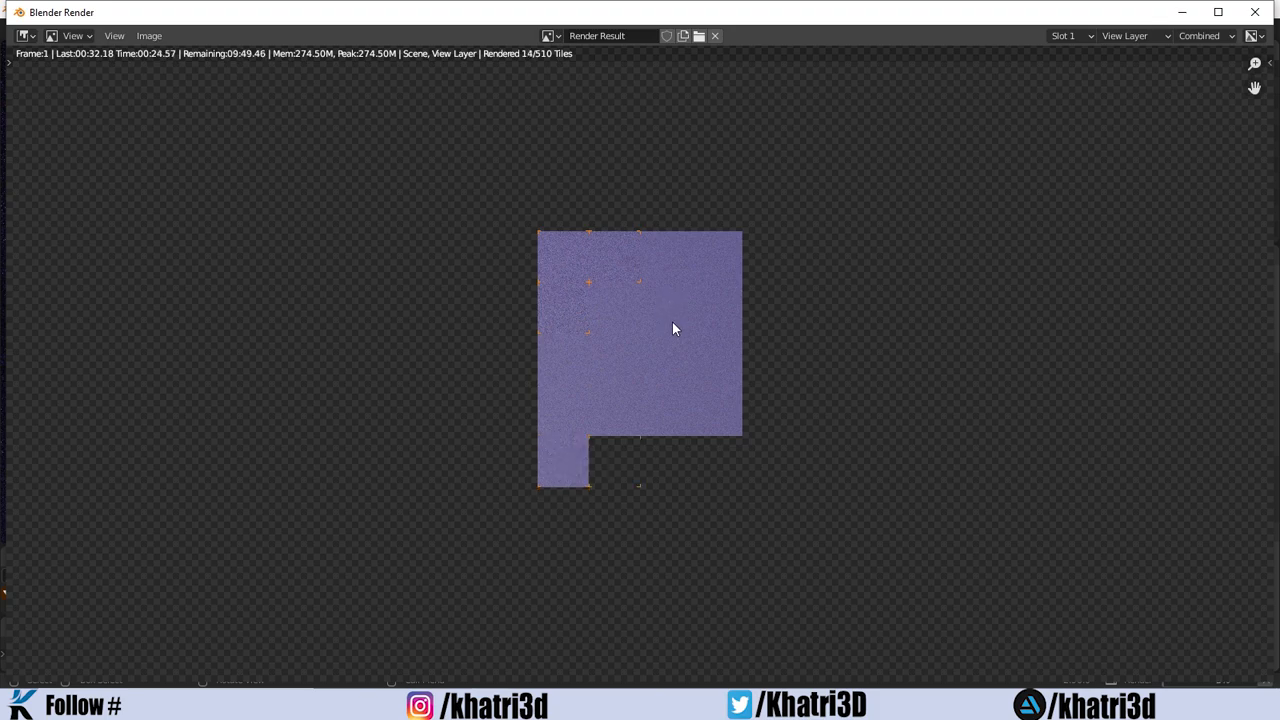
click(1250, 13)
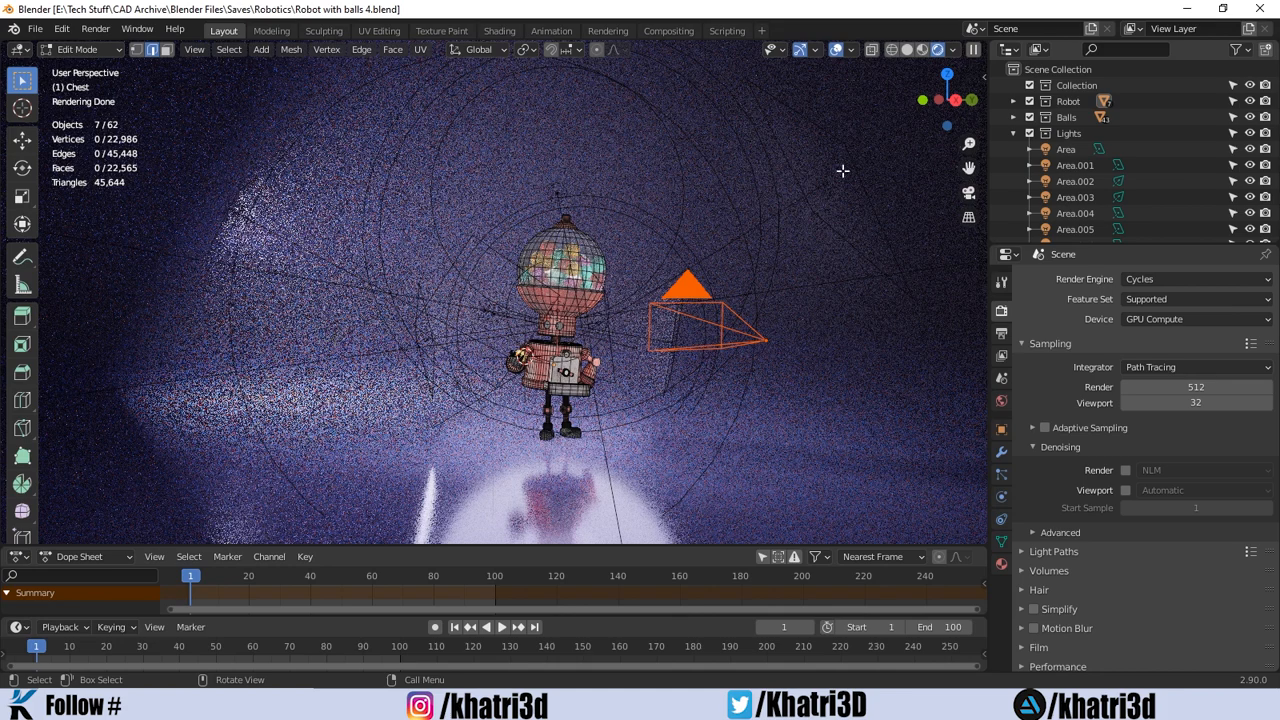
Set the render samples to 32 and render the full image of the robot.
click(1170, 390)
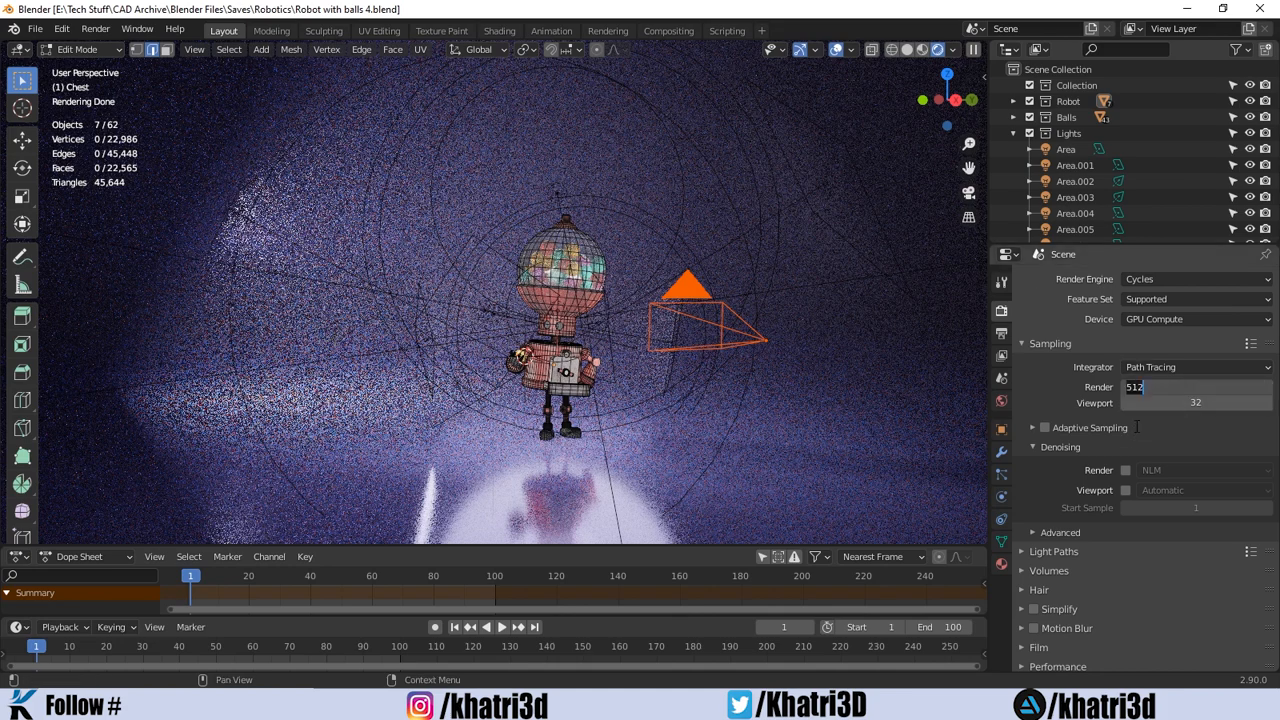
text(12)
key(BackSpace)
text(32)
key(Return)
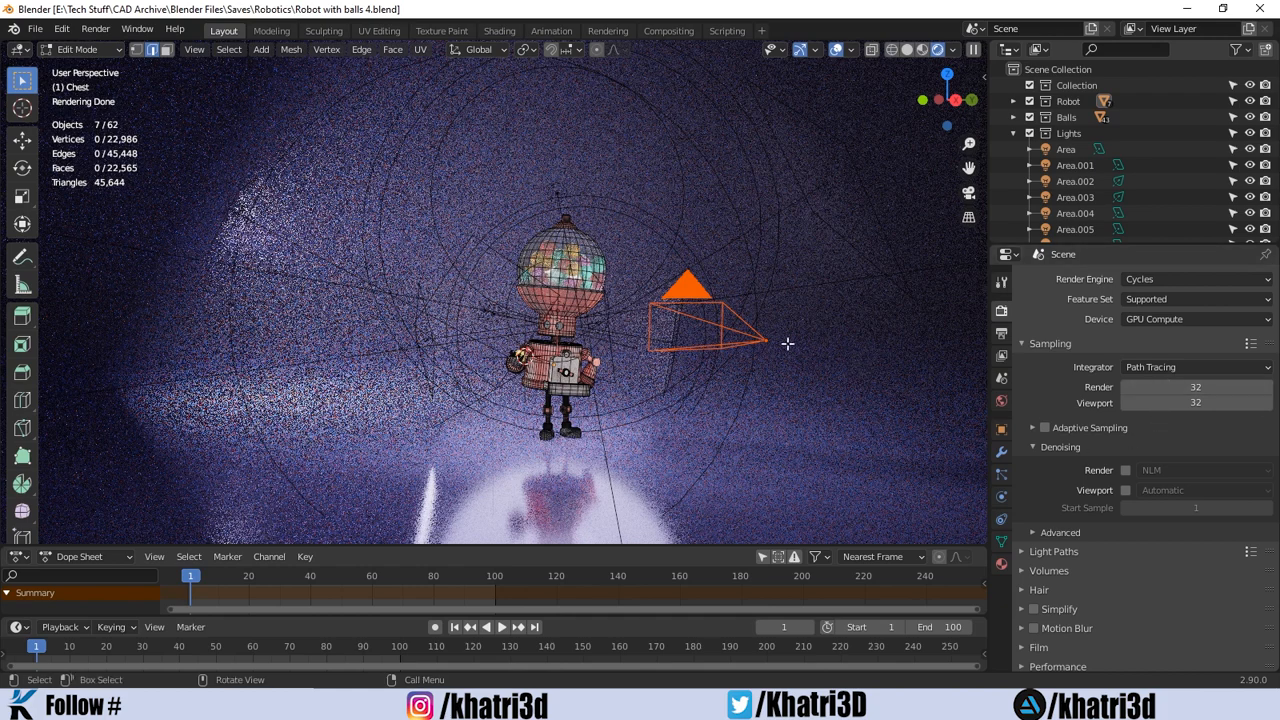
key(F12)
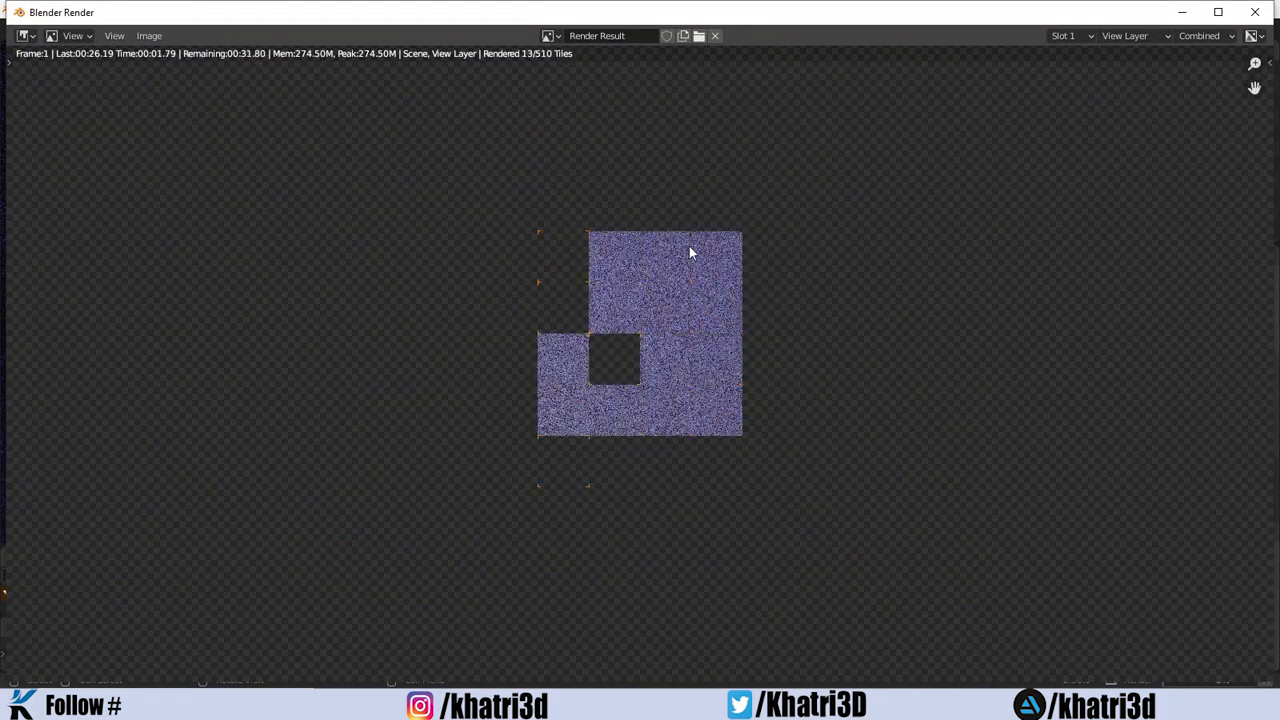
scroll(600, 342, down, 2)
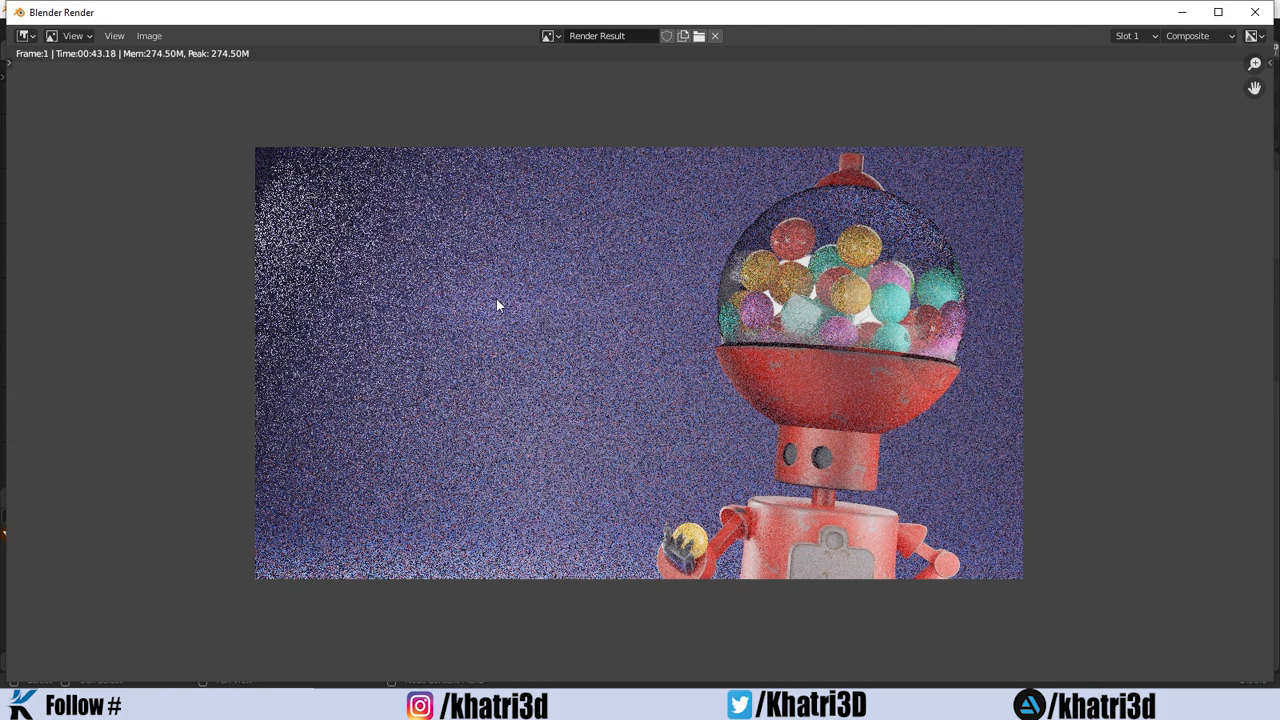
Reposition the render window, switch the render result to Slot 2, and minimize the window.
drag(620, 14, 472, 297)
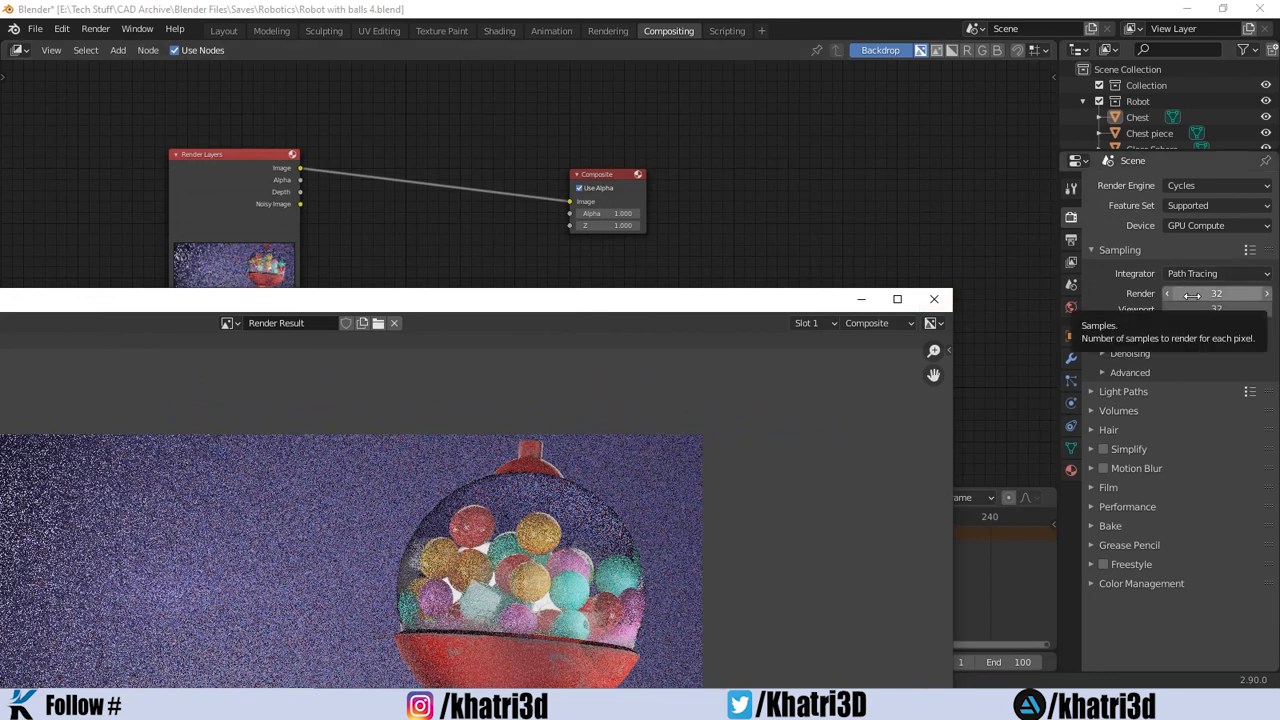
drag(700, 300, 788, 132)
drag(583, 148, 727, 187)
drag(928, 185, 962, 167)
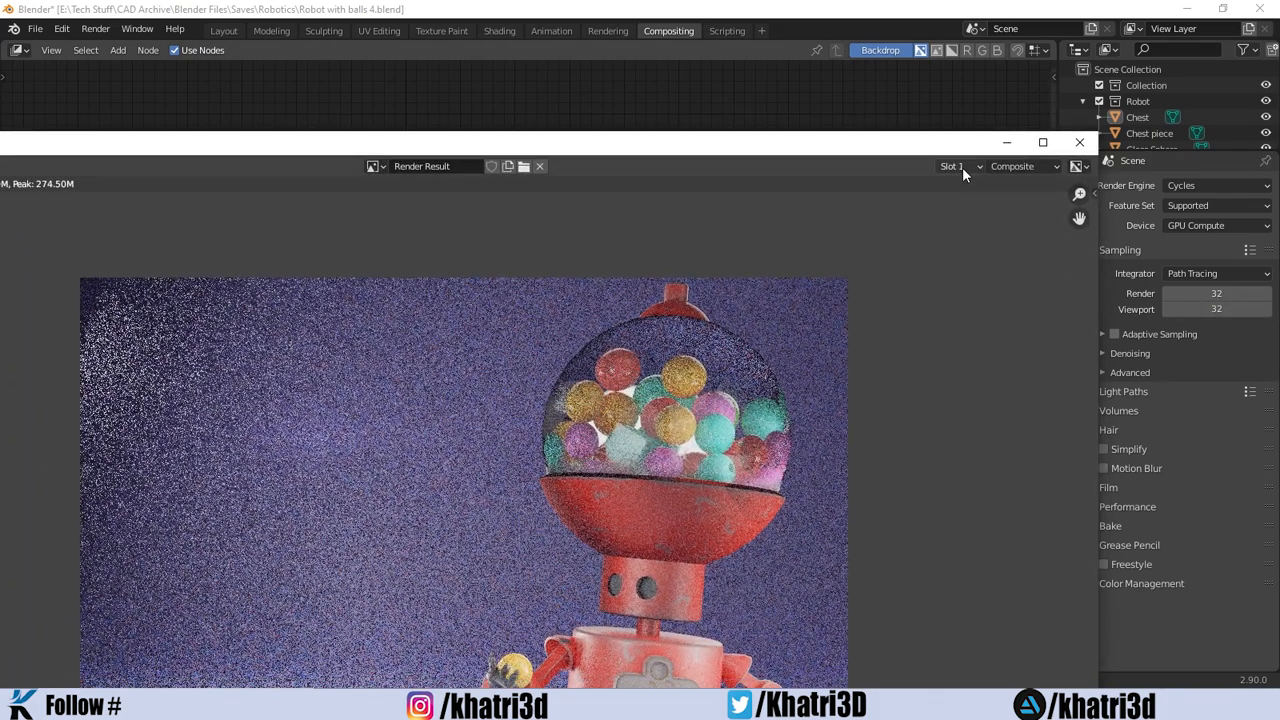
click(962, 167)
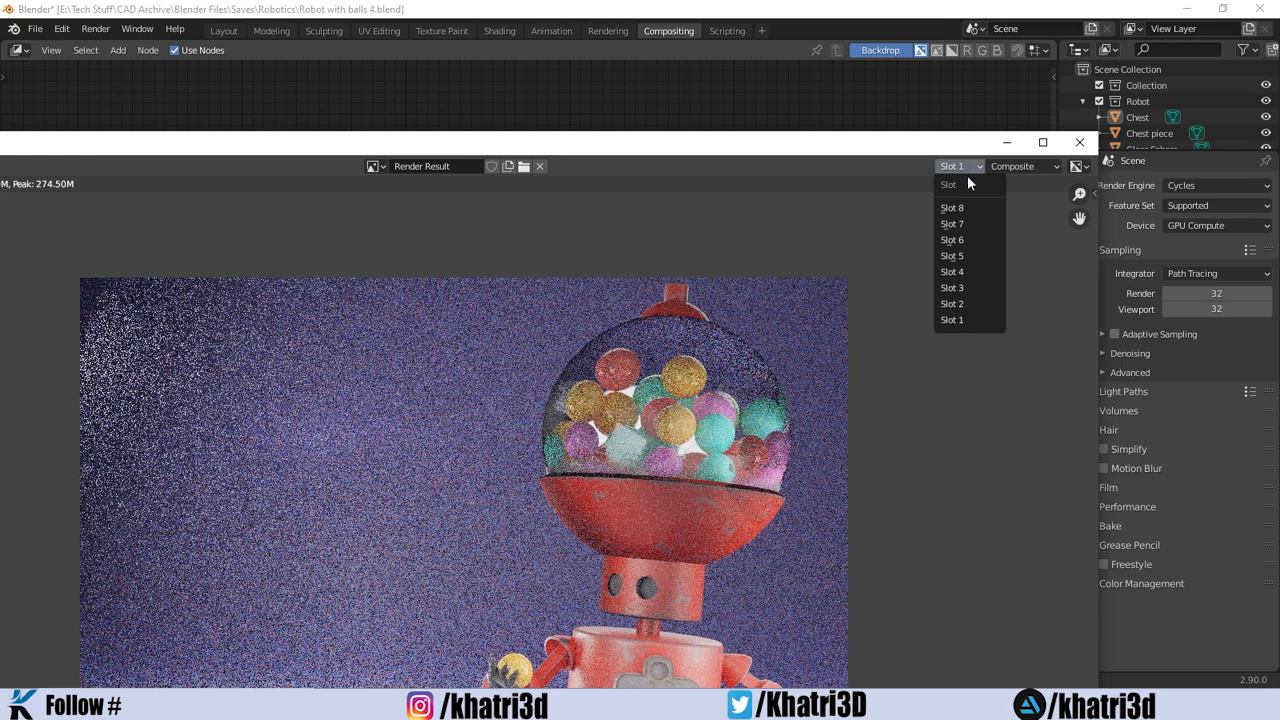
click(960, 304)
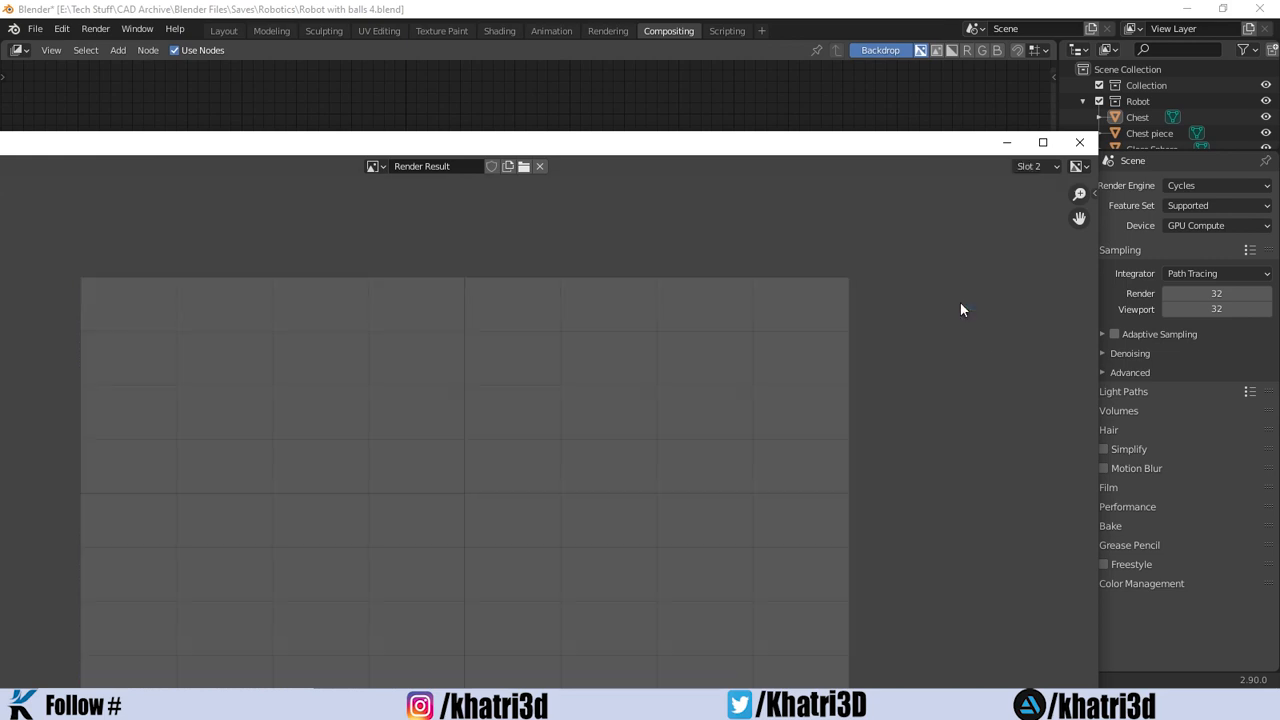
click(1007, 143)
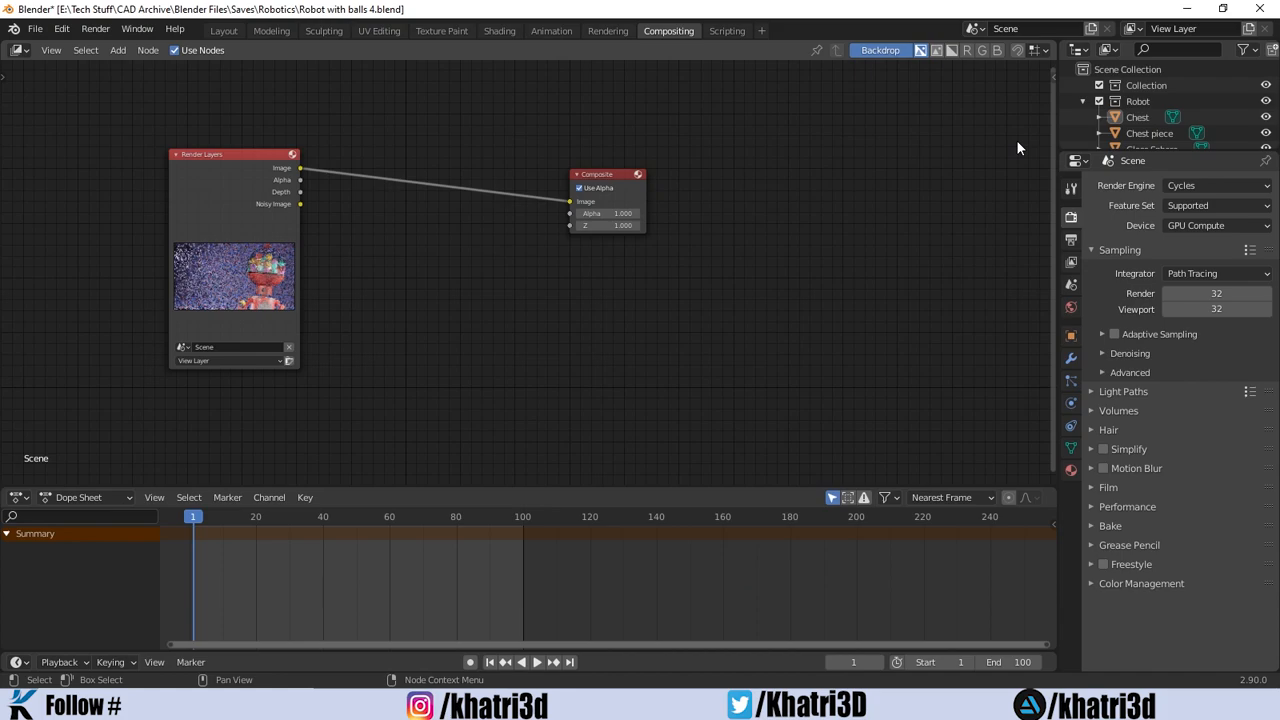
Return to the Compositing workspace with nodes enabled and move the Render Layers node farther from the Composite node.
click(237, 28)
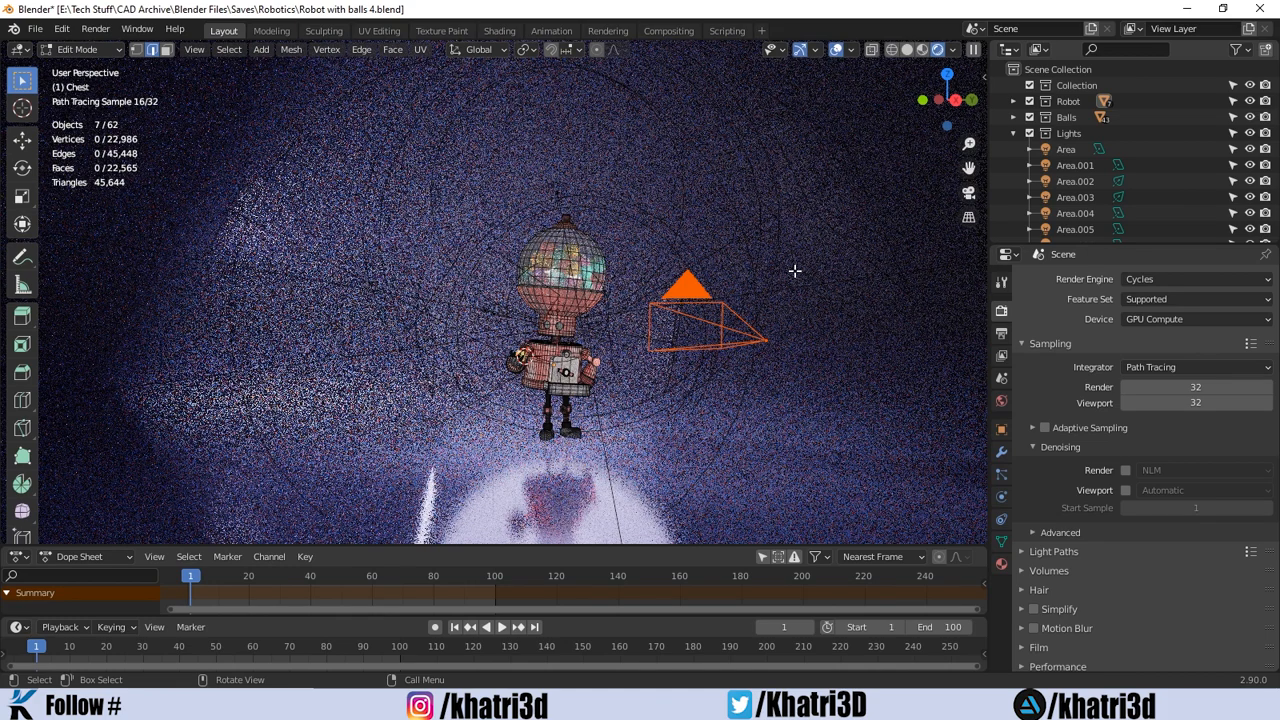
click(677, 29)
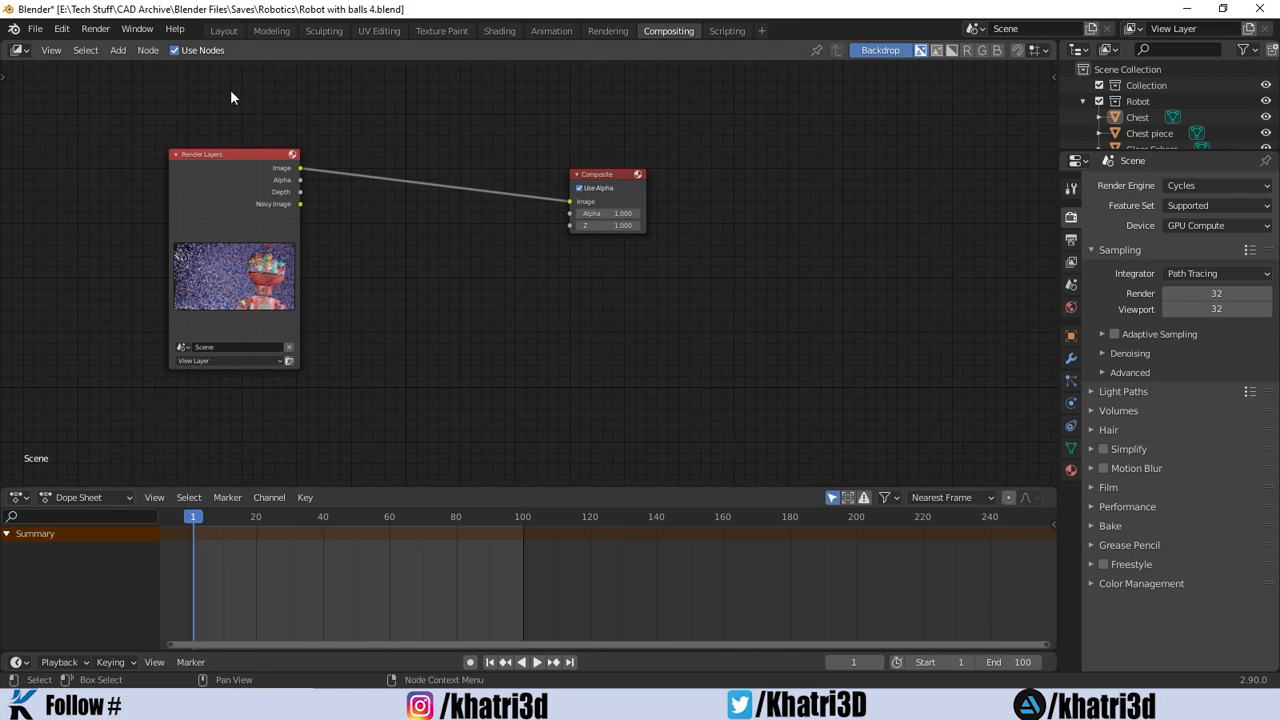
click(182, 51)
drag(229, 154, 337, 172)
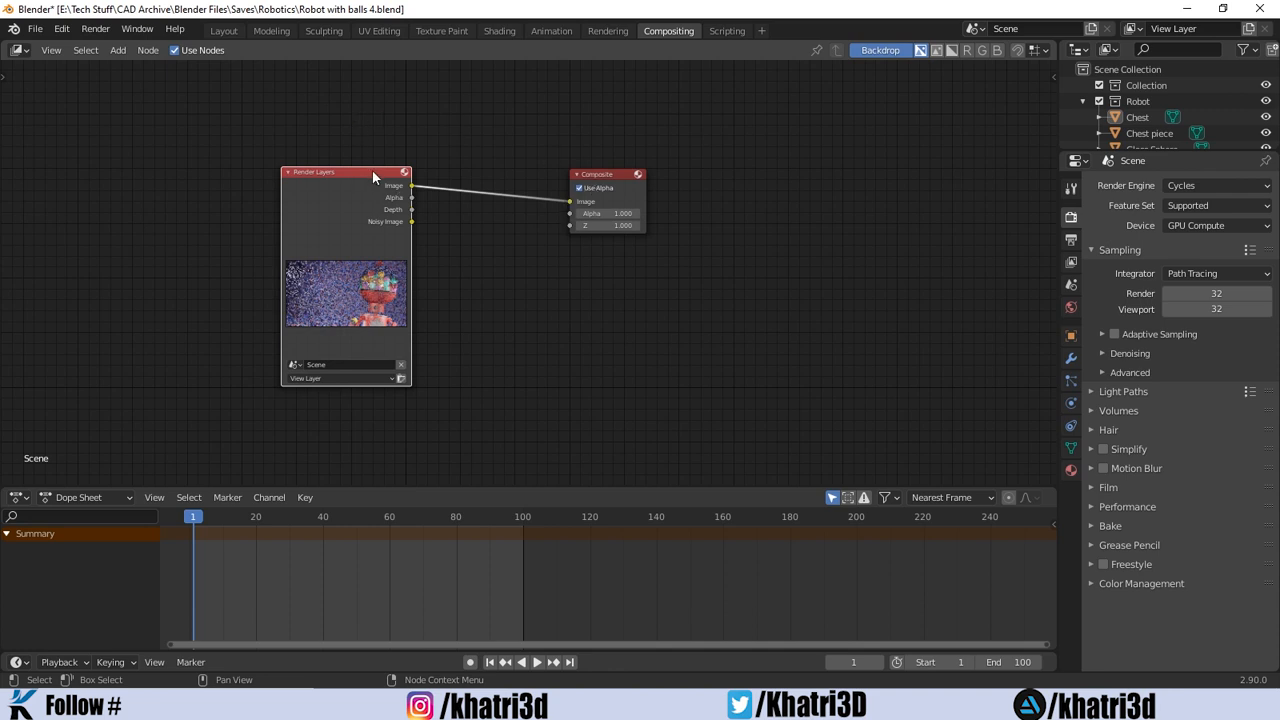
drag(373, 177, 361, 126)
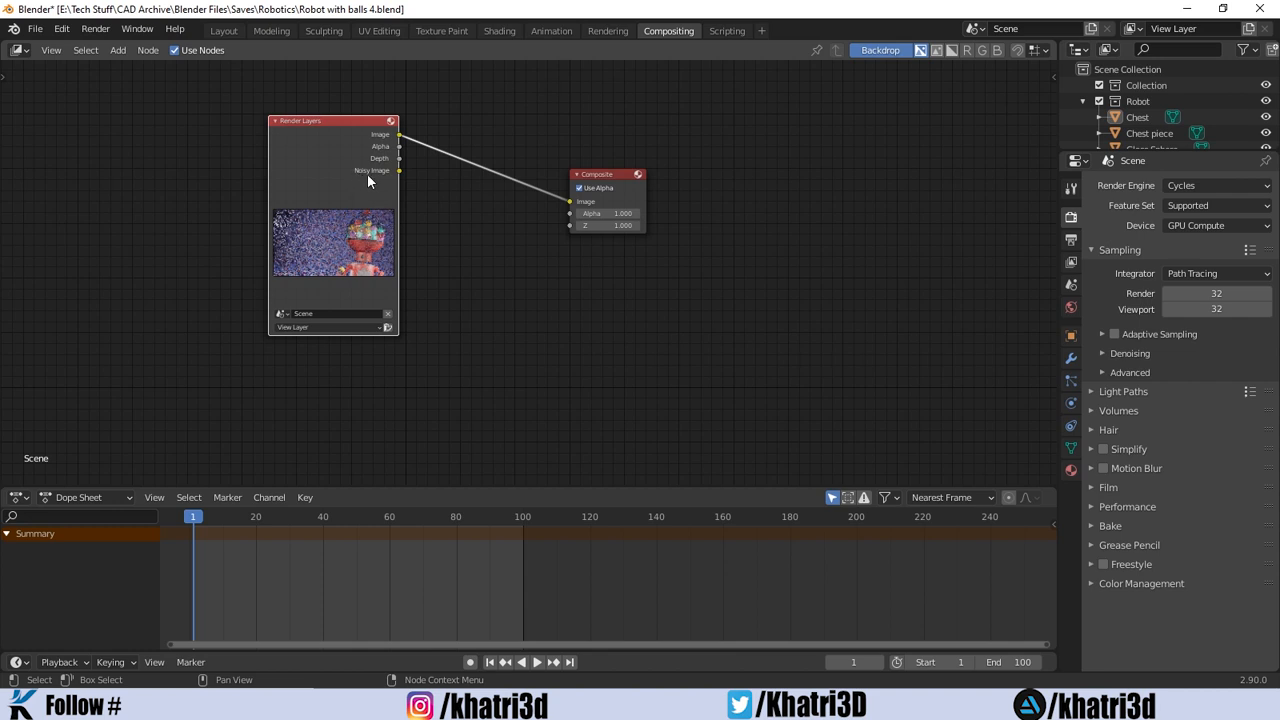
drag(348, 117, 232, 128)
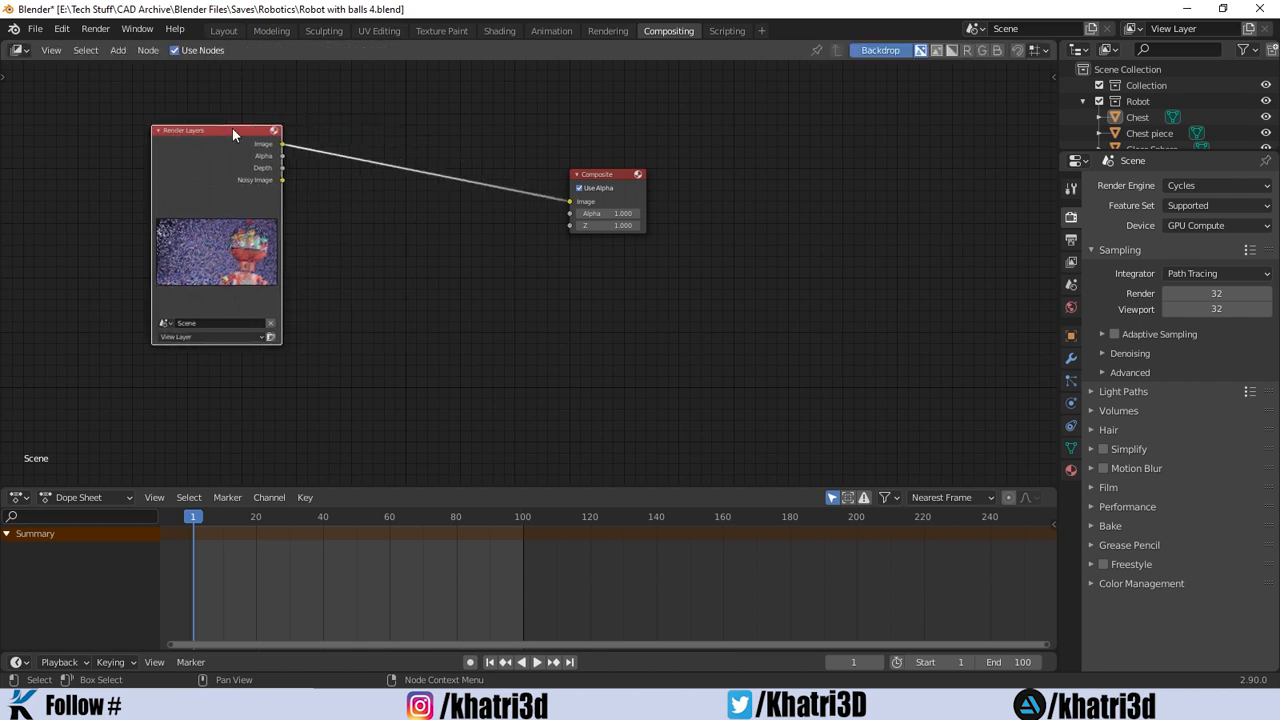
key(shift+a)
click(437, 172)
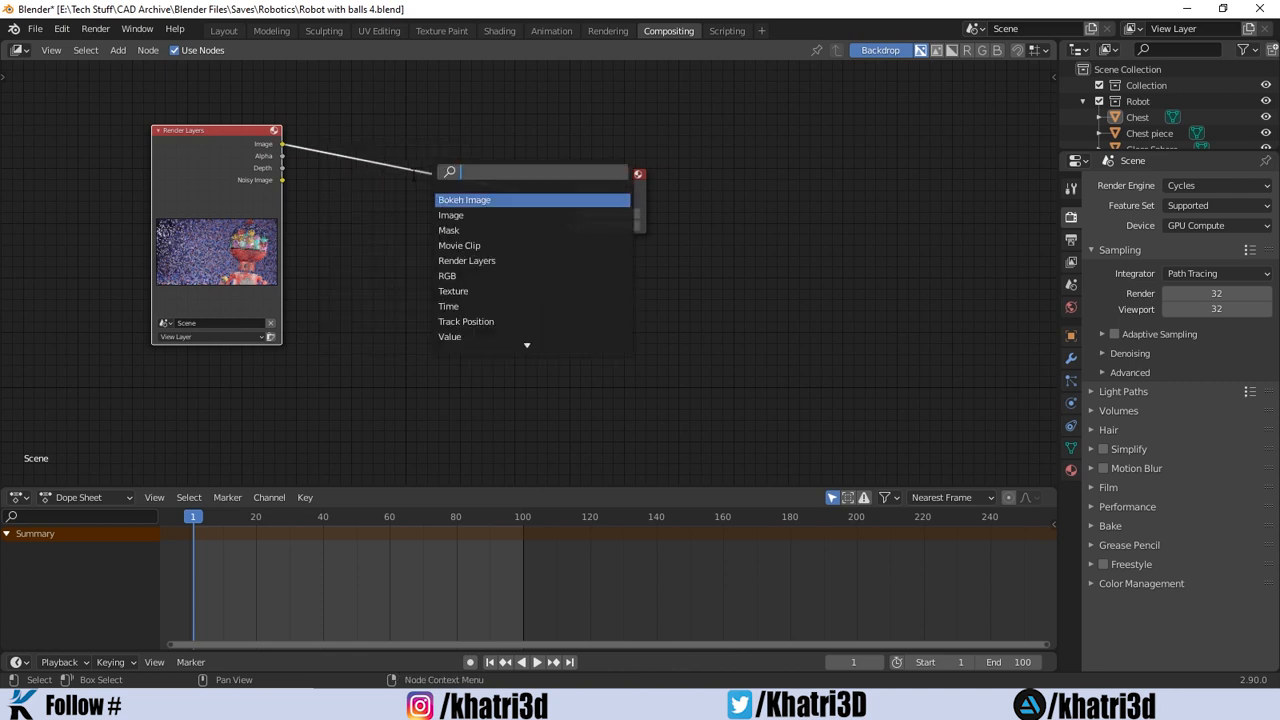
text(Den)
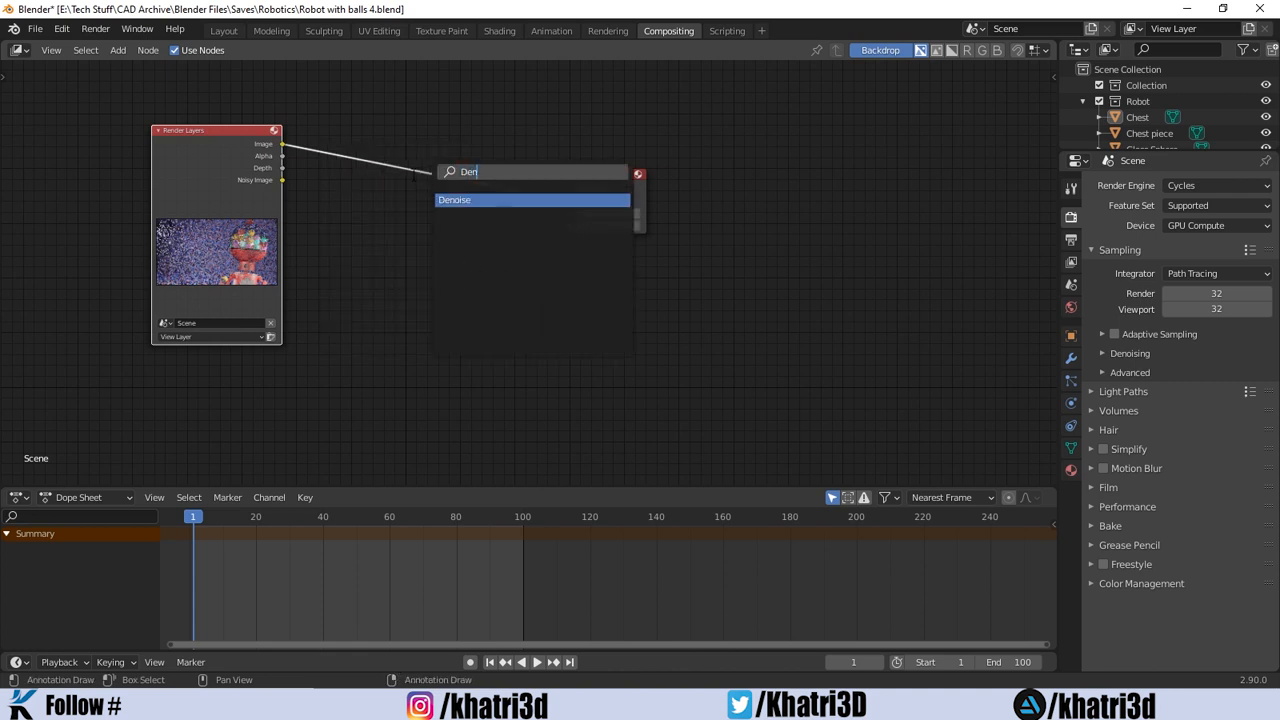
key(Escape)
Add a Denoise node, insert it between the Render Layers and Composite nodes, and move Render Layers closer to it.
key(shift+a)
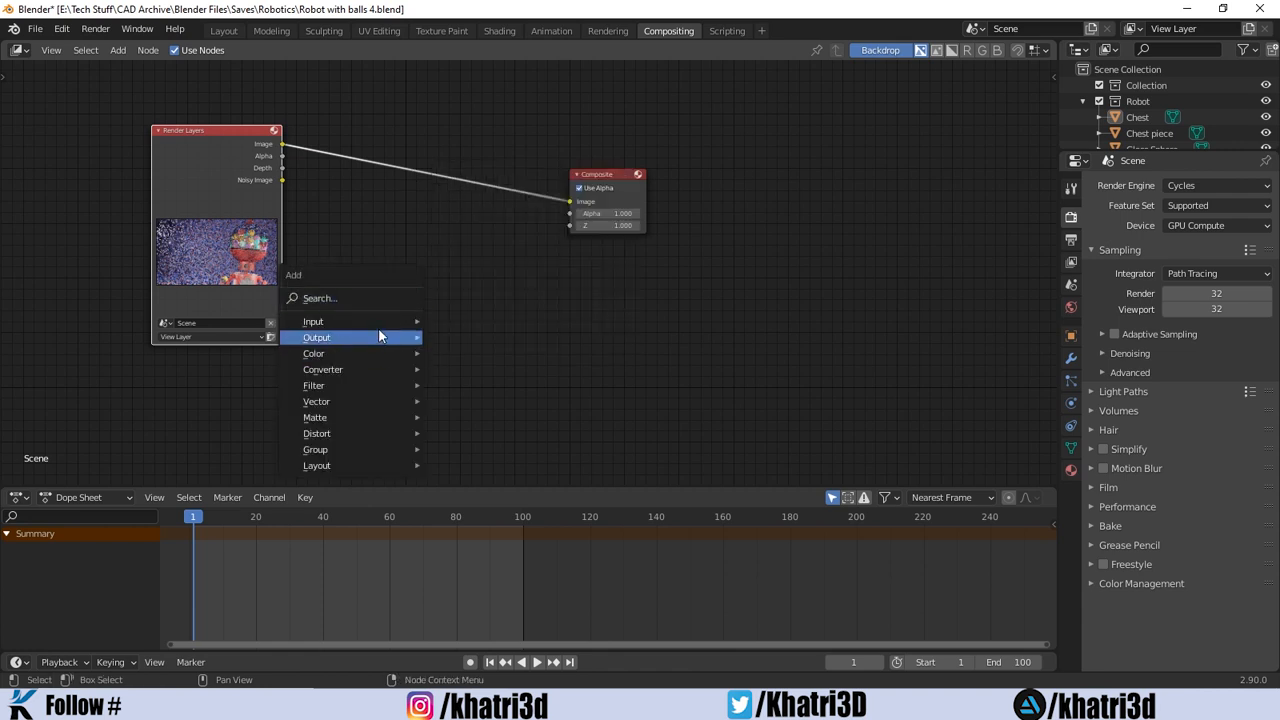
click(377, 297)
text(Den)
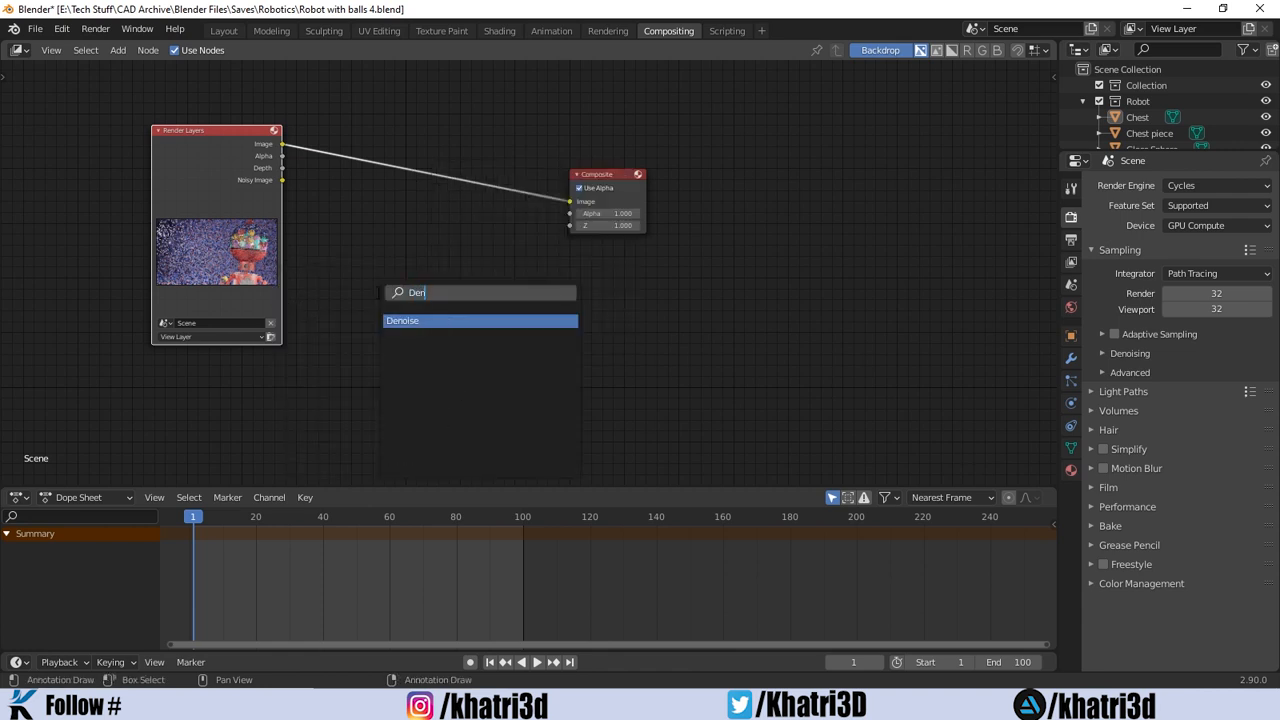
click(437, 321)
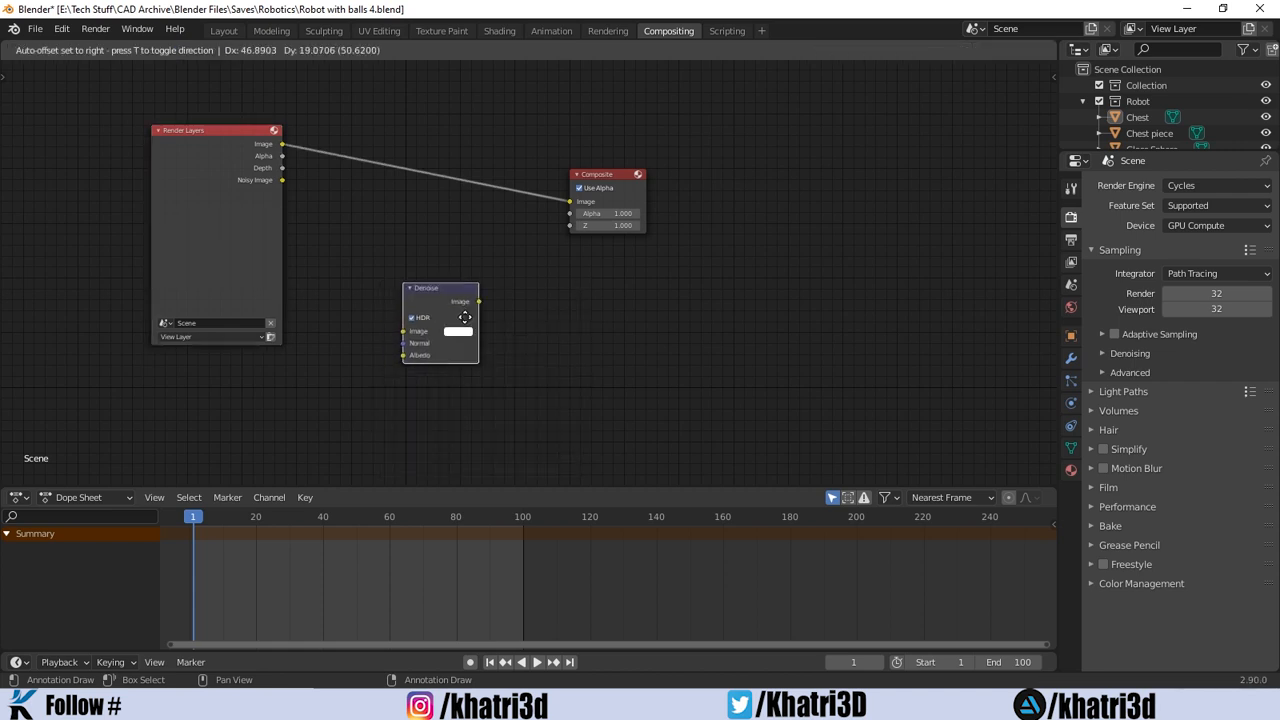
click(447, 275)
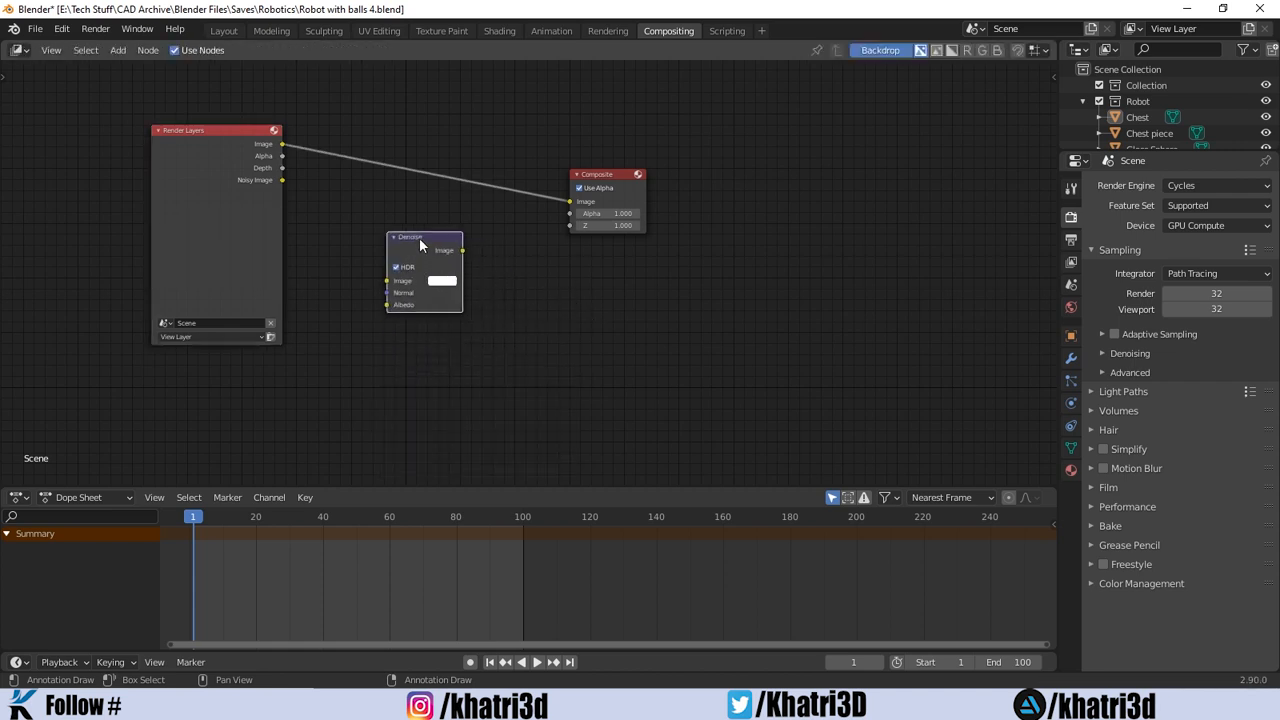
drag(419, 240, 424, 137)
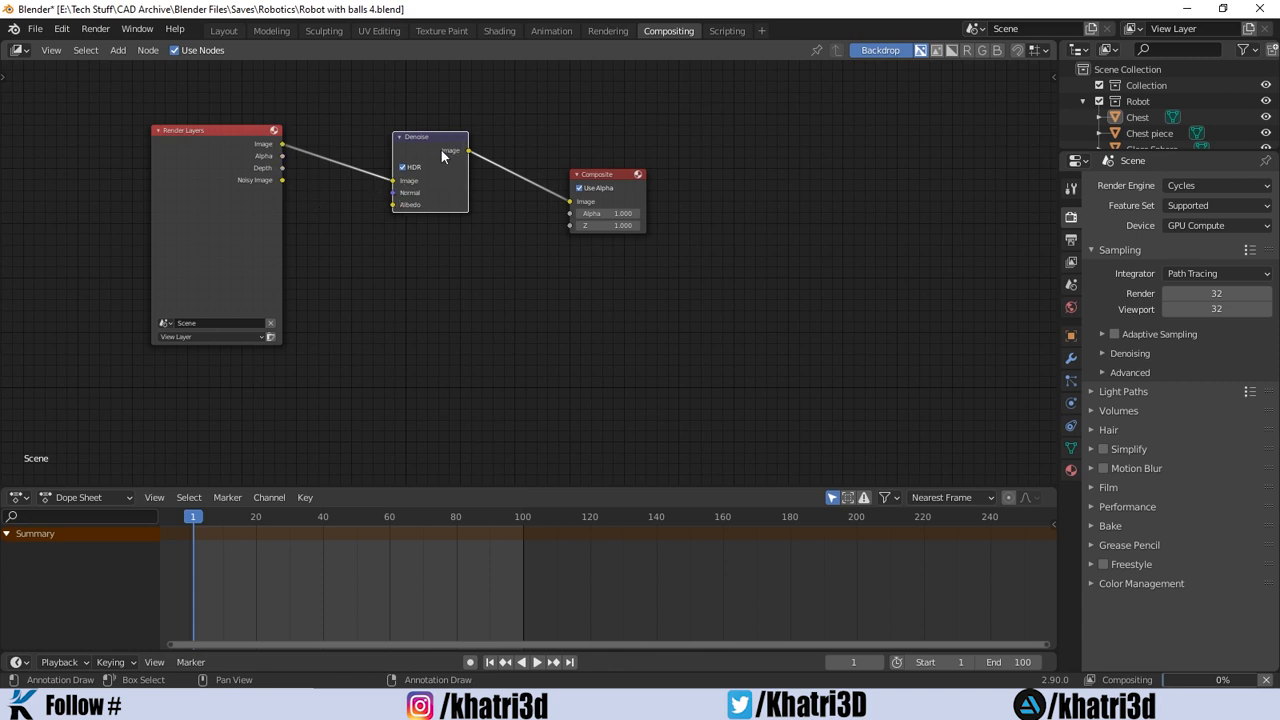
drag(420, 135, 430, 154)
drag(240, 134, 286, 135)
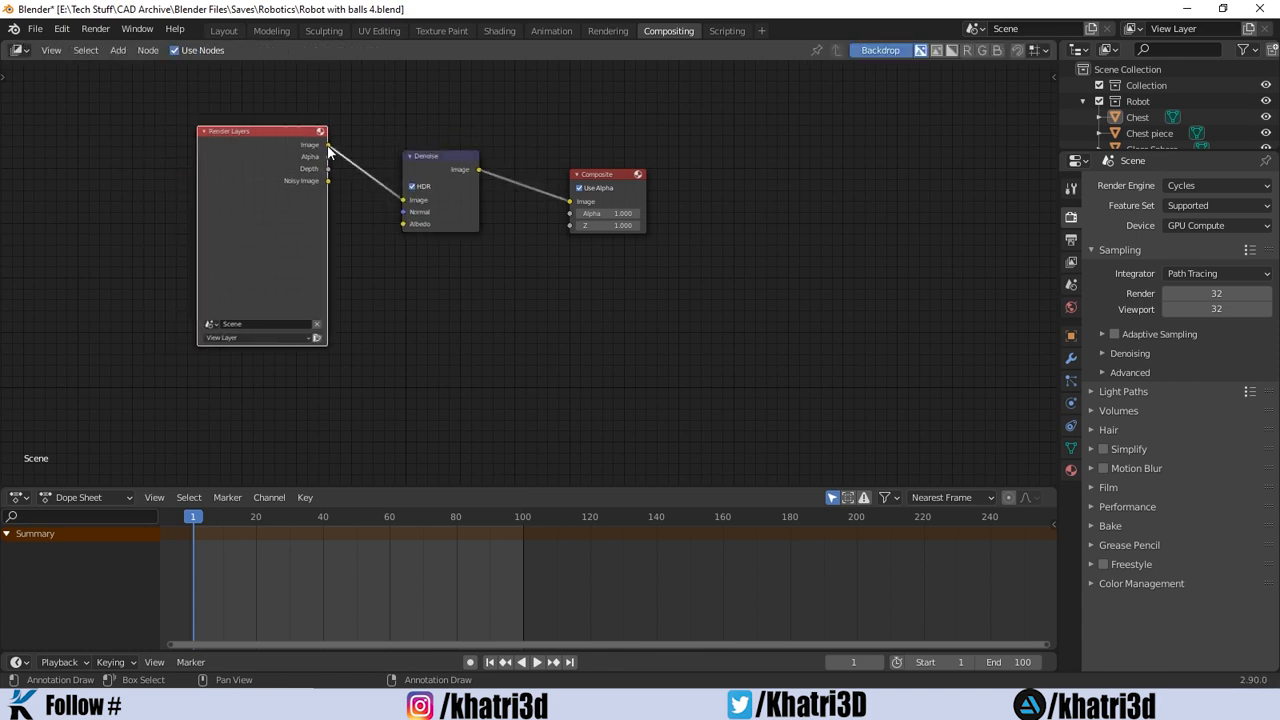
Return to the Layout workspace, render the robot image through the Denoise node, and enlarge the render window.
click(224, 30)
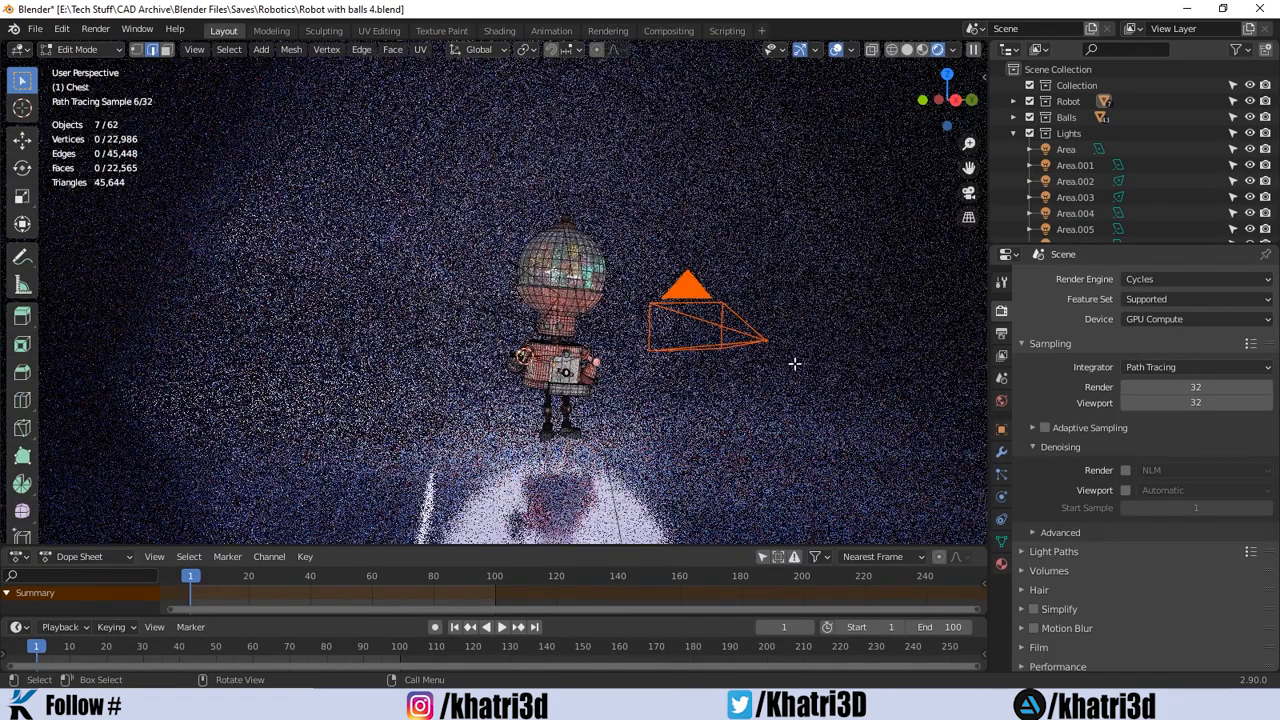
key(F12)
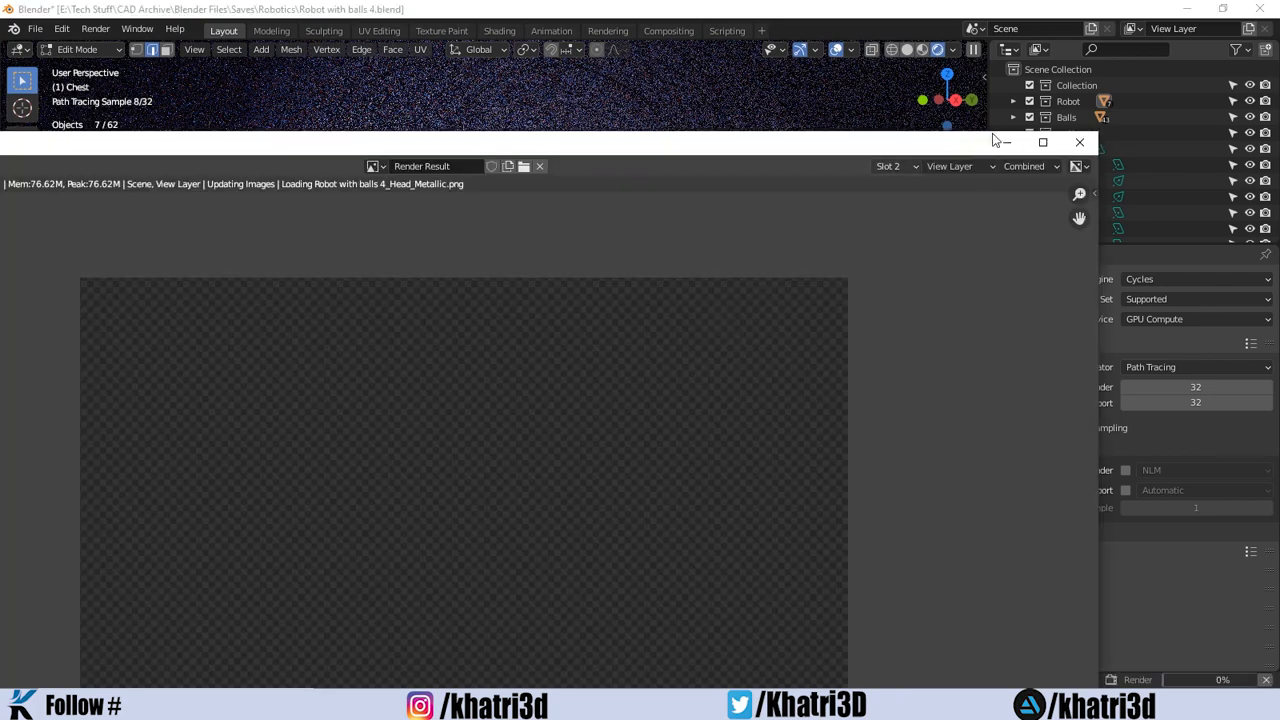
drag(663, 146, 749, 85)
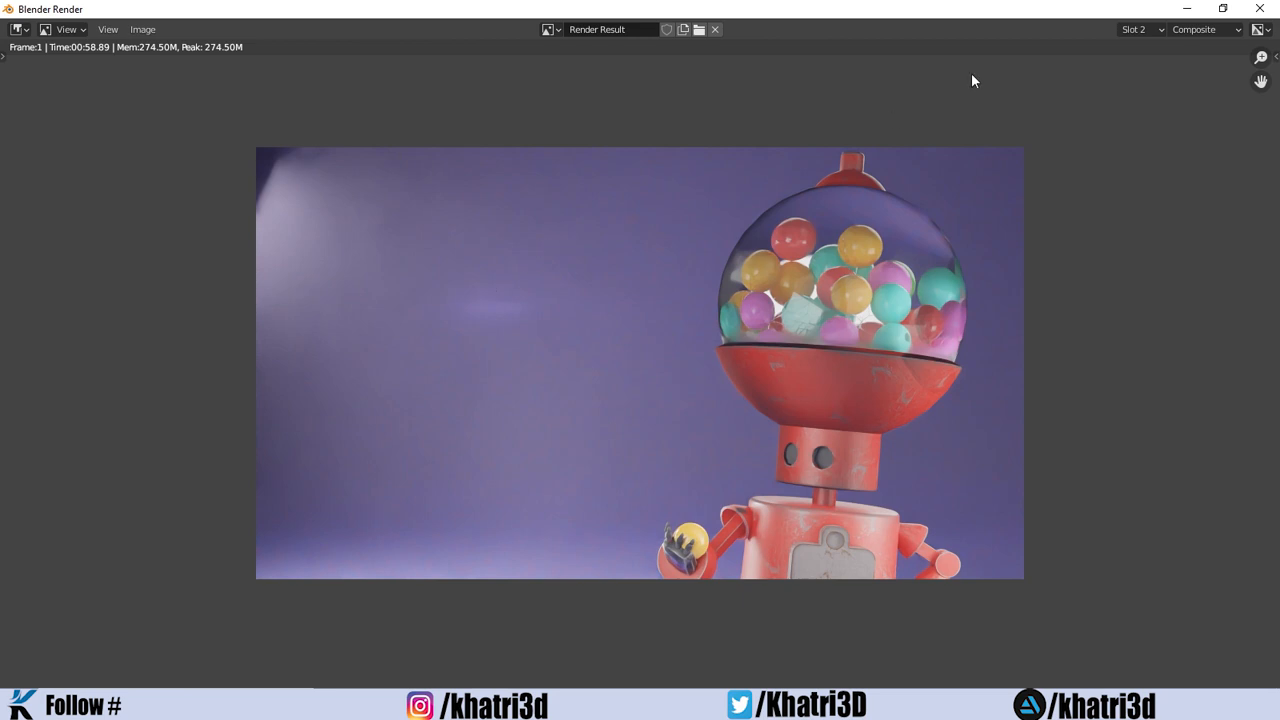
Compare the noisy render in Slot 1 with the denoised render in Slot 2.
click(1140, 30)
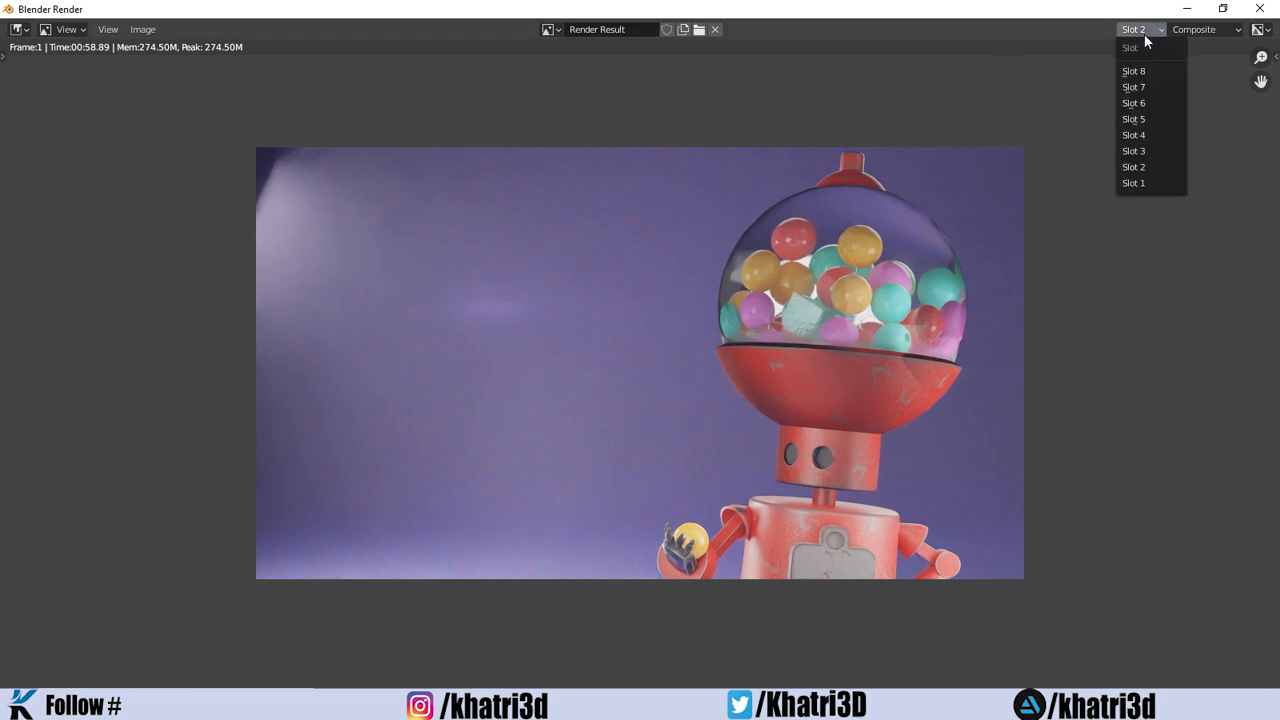
click(1150, 183)
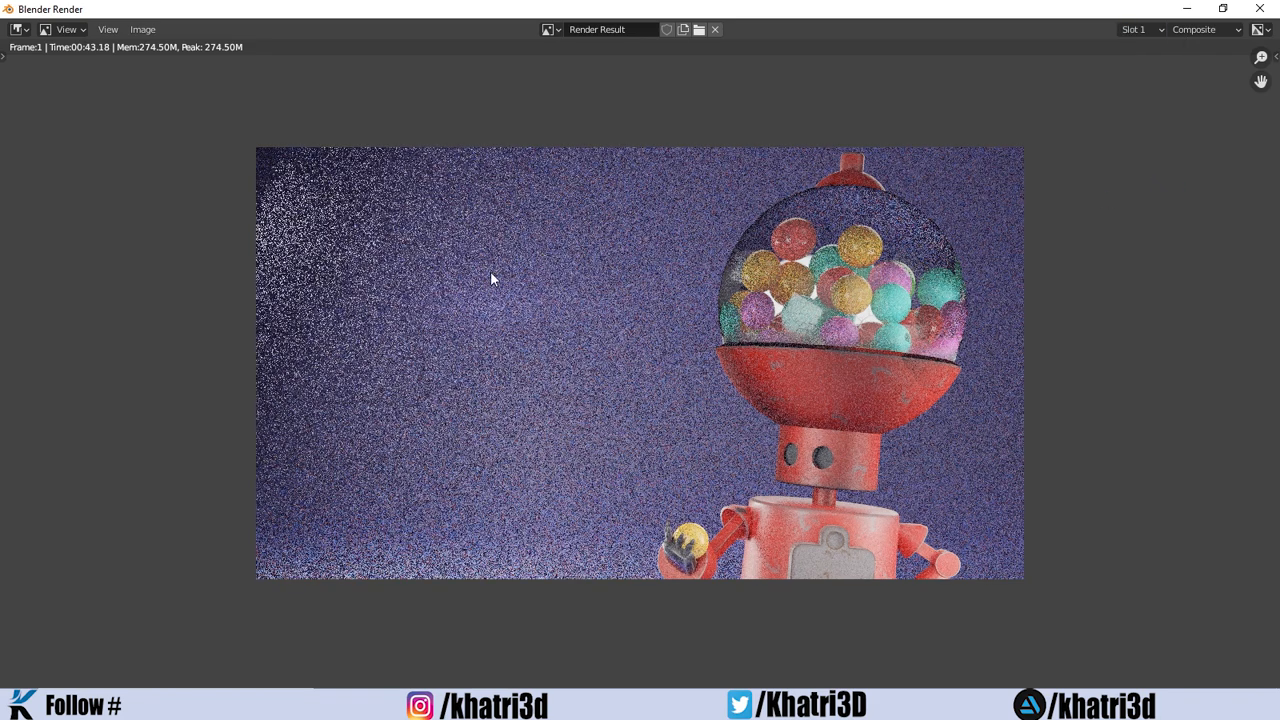
drag(966, 6, 541, 421)
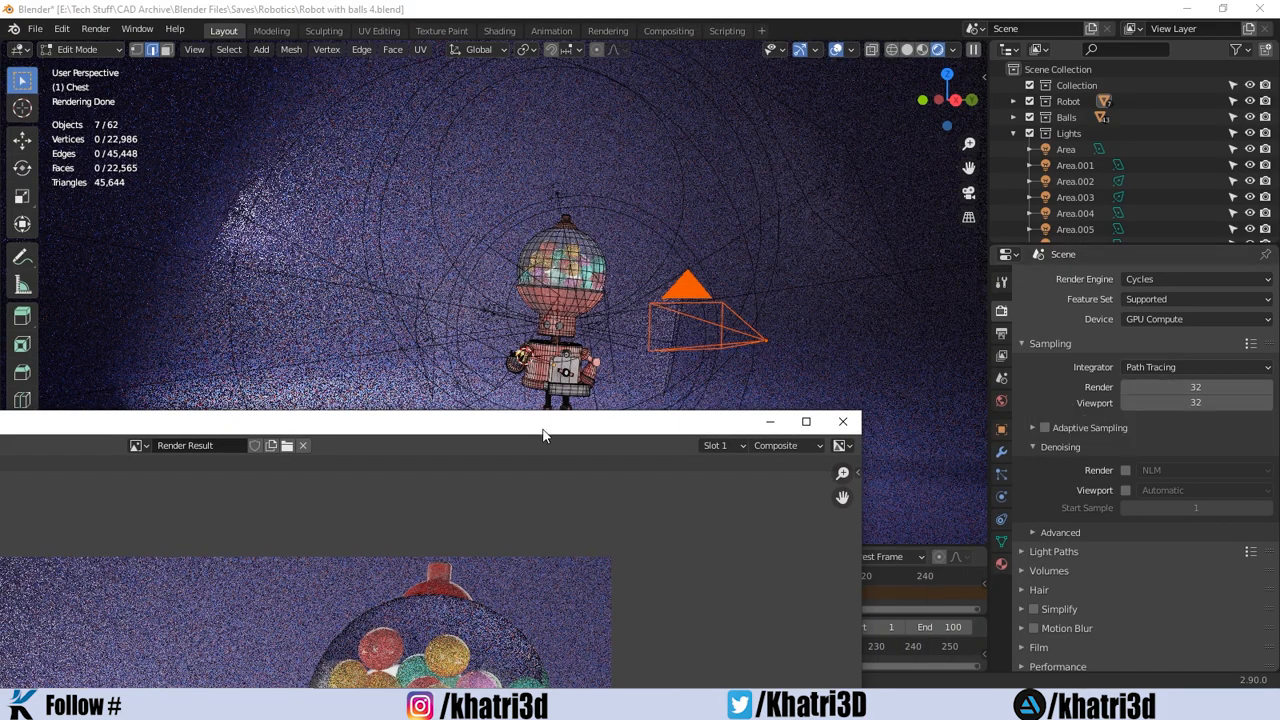
drag(546, 425, 765, 150)
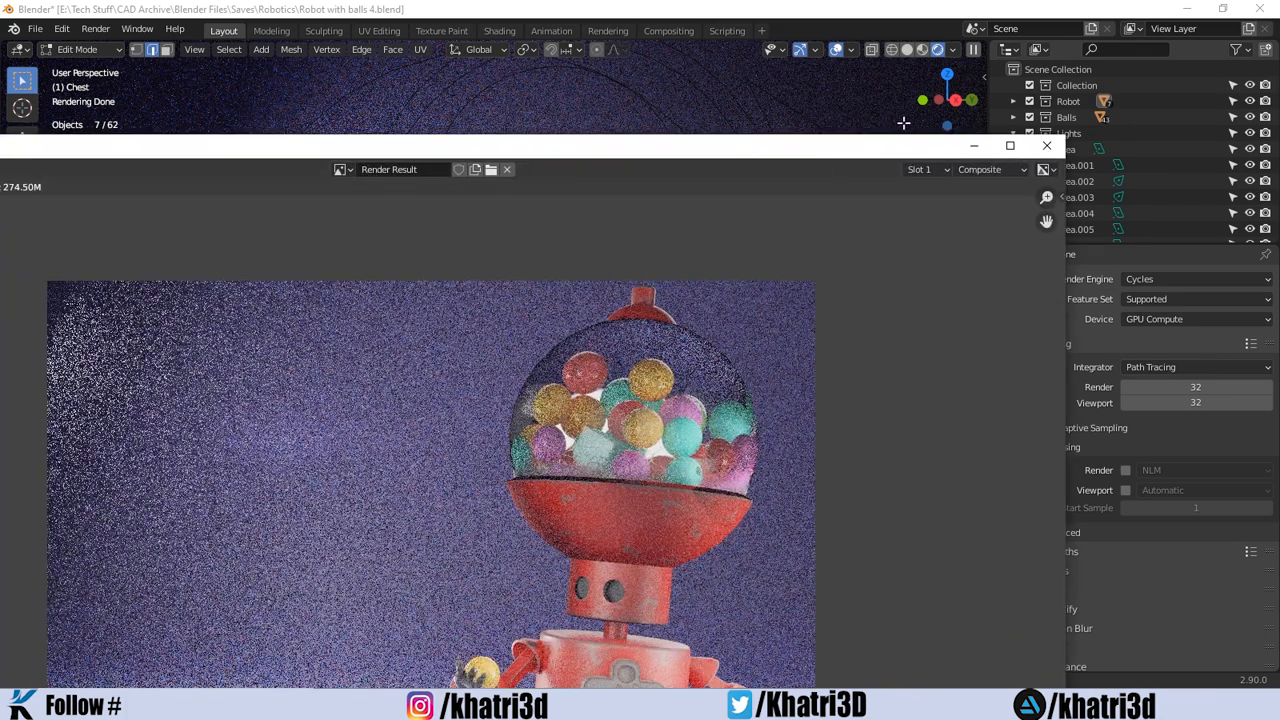
drag(709, 148, 805, 92)
click(1026, 110)
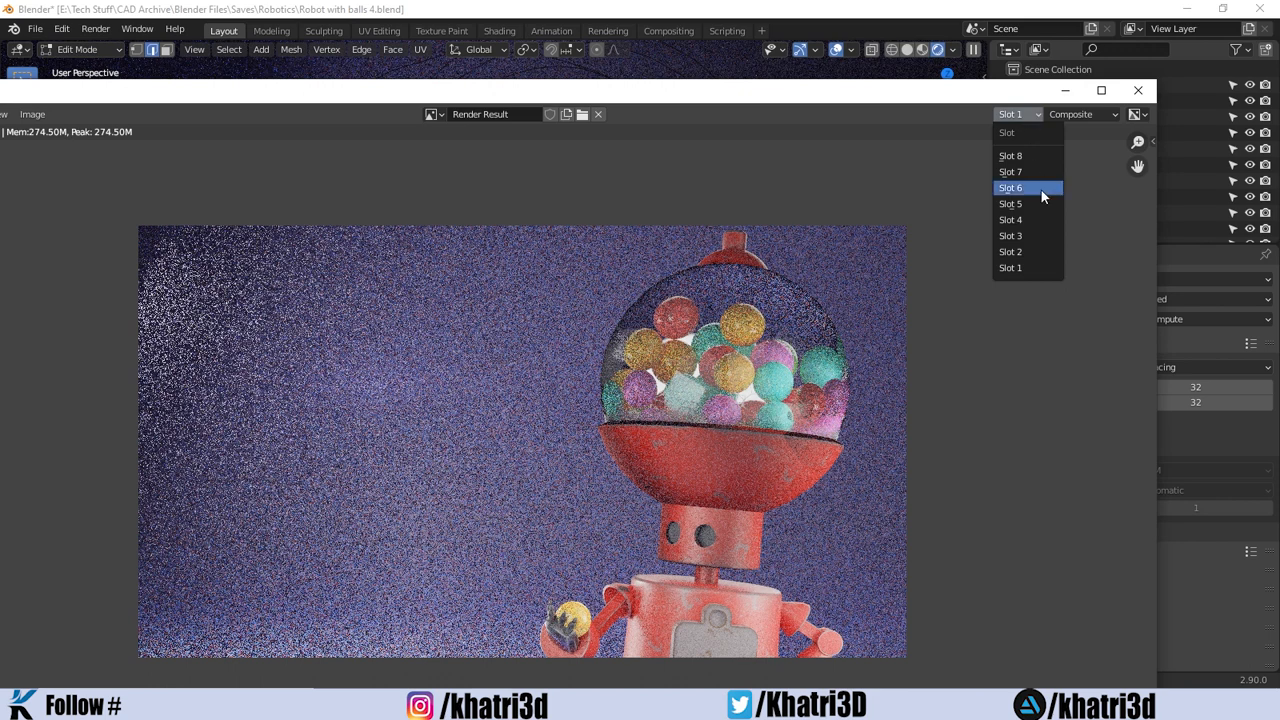
click(1010, 252)
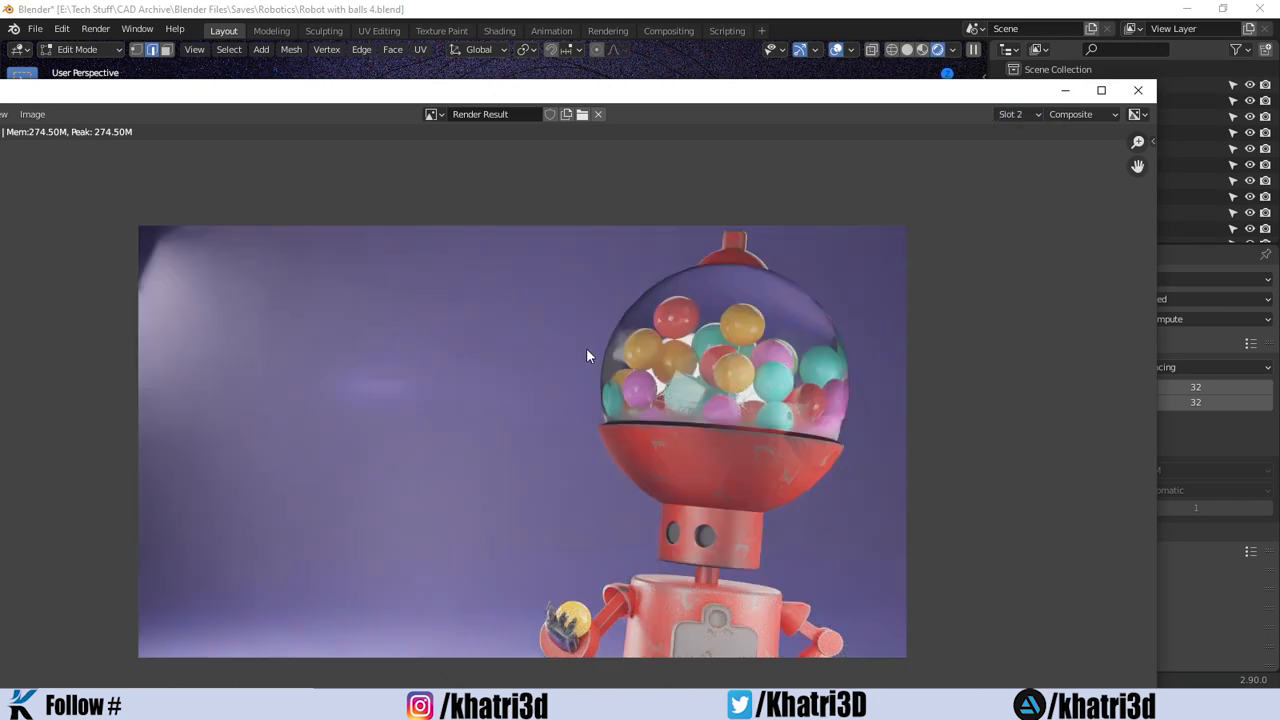
Inspect the denoised render in a maximized window, restore the window, and minimize it.
drag(634, 94, 693, 104)
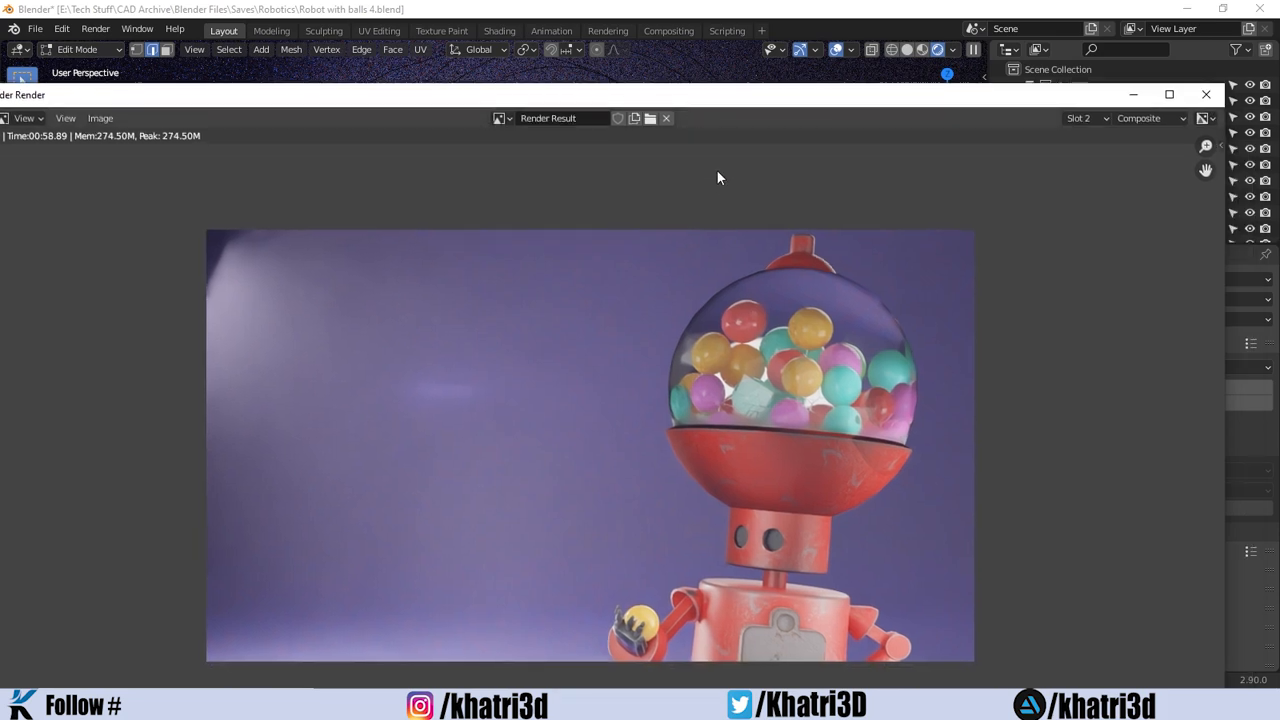
click(1181, 99)
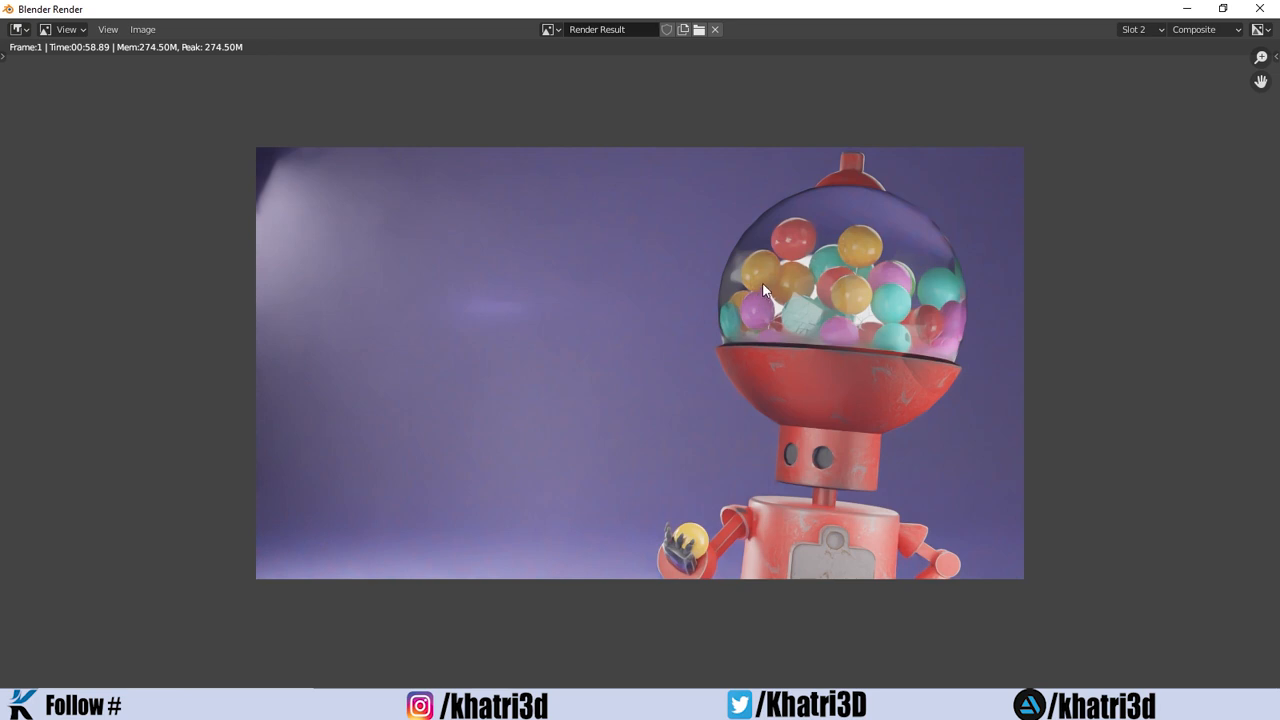
double_click(906, 10)
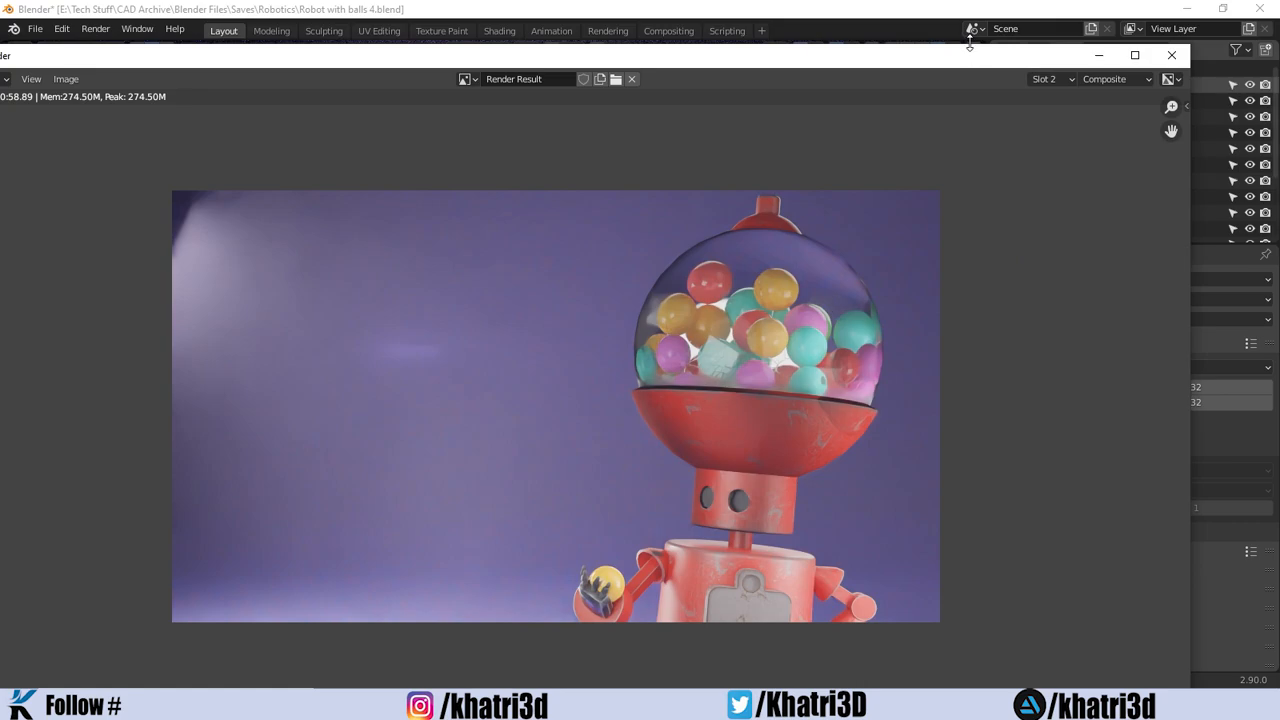
drag(948, 60, 846, 91)
click(1068, 87)
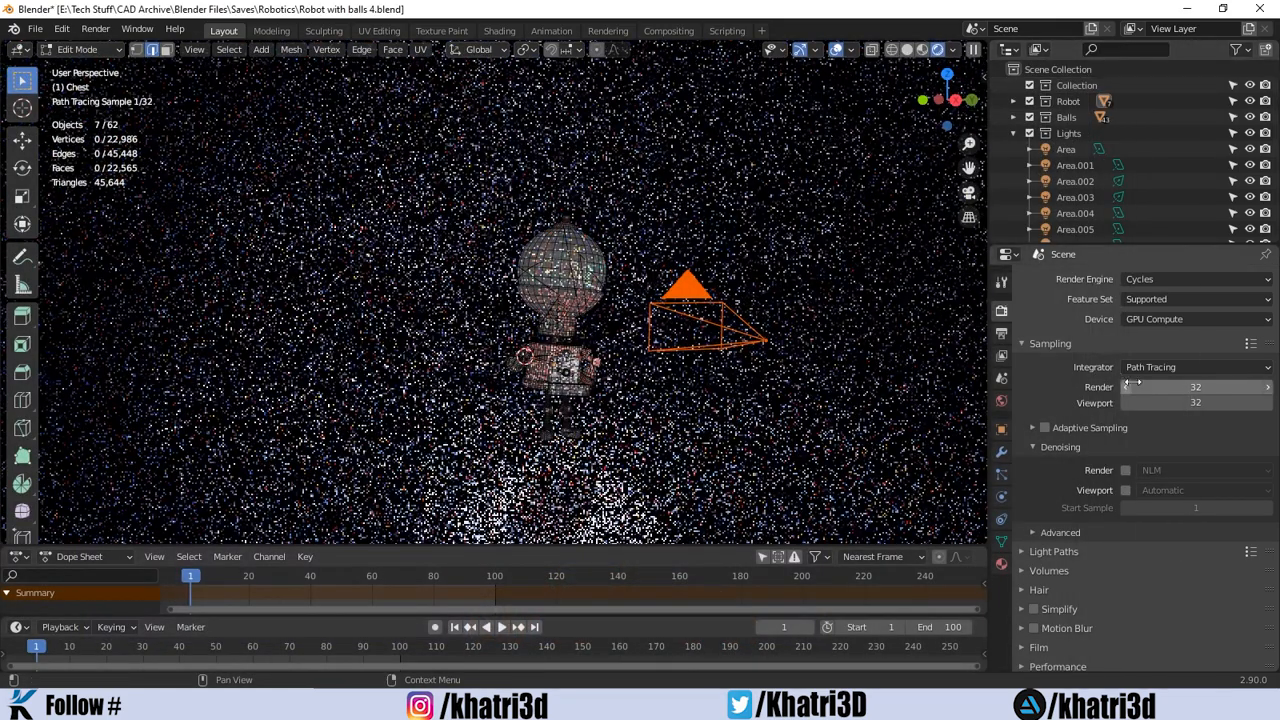
Set the render samples to 64.
click(1135, 386)
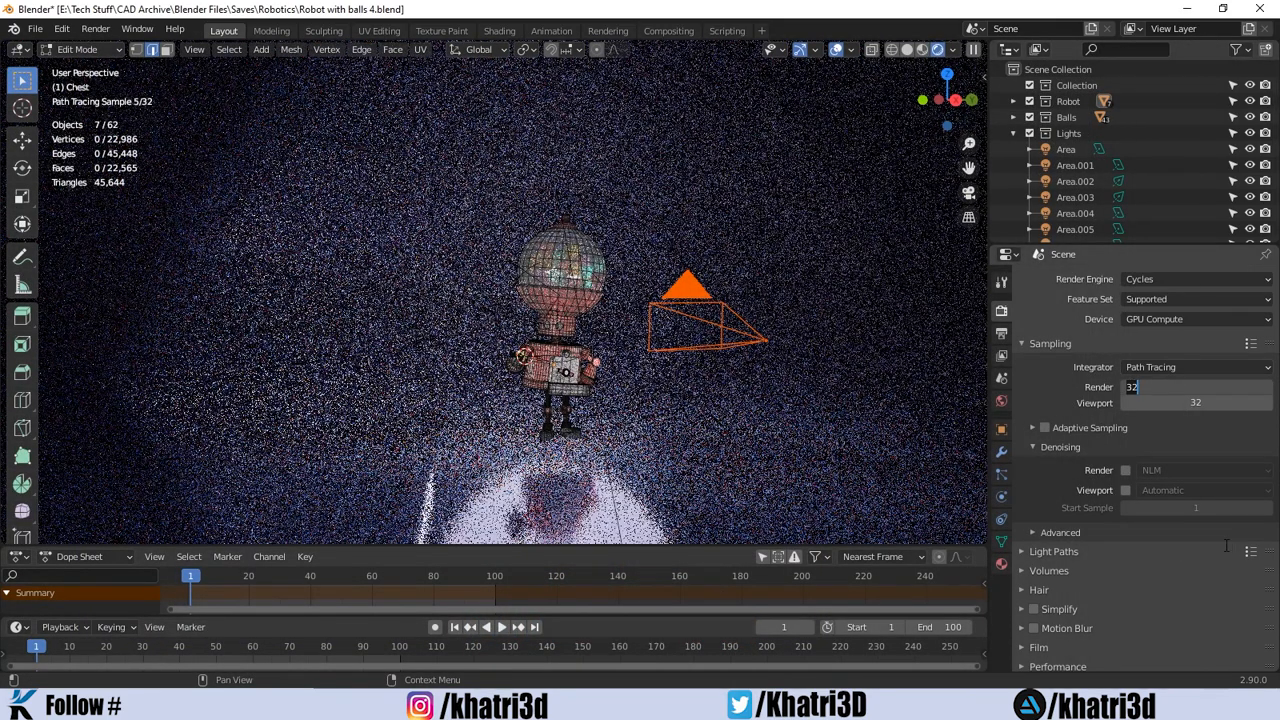
text(64)
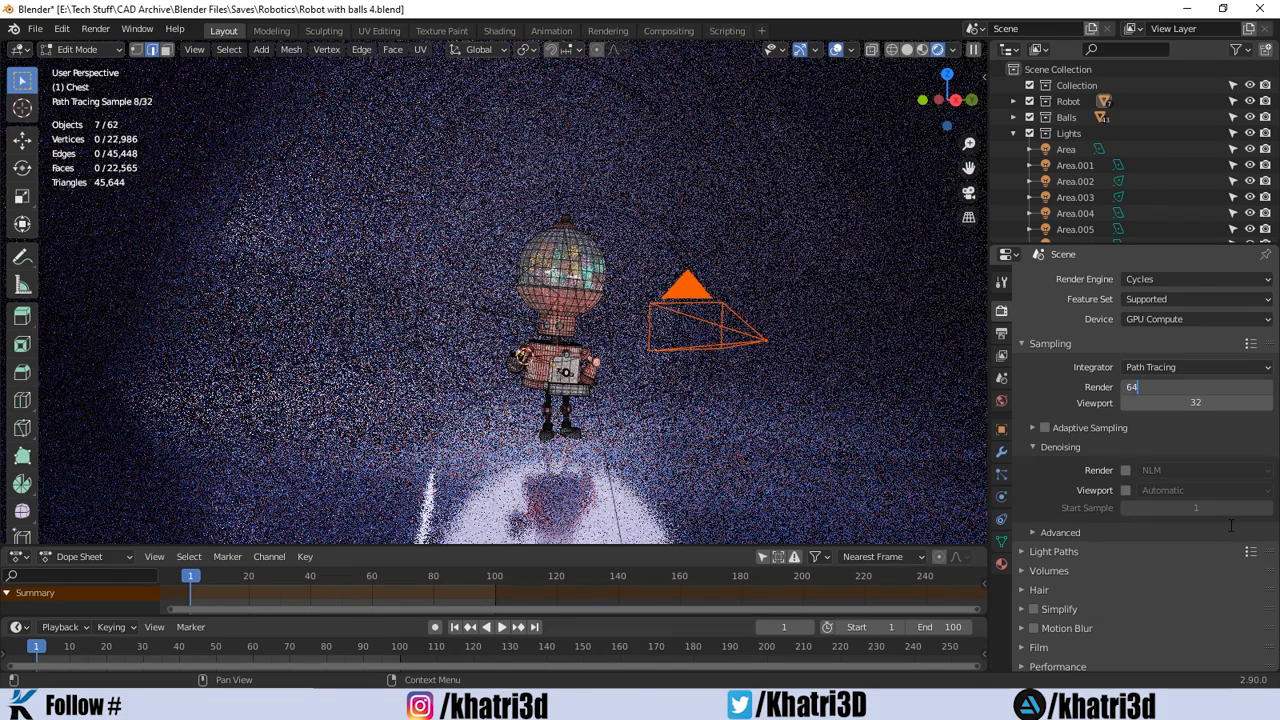
key(Return)
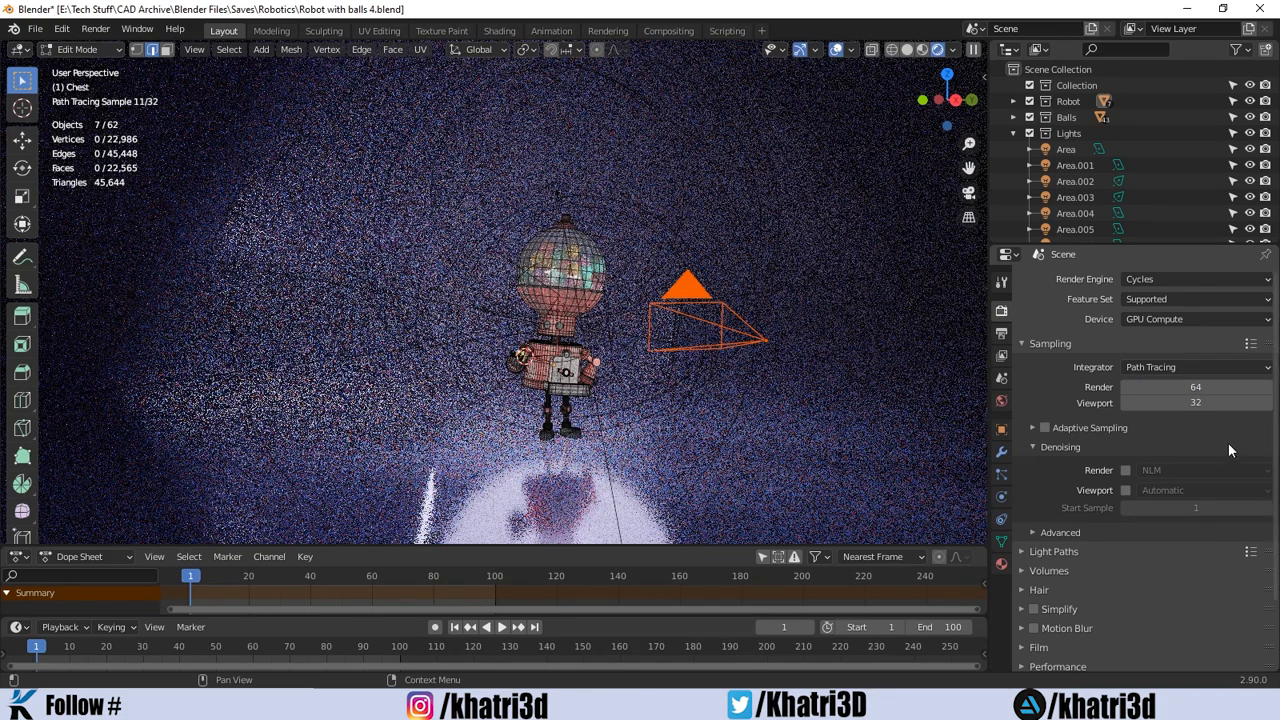
Set the render samples to 6.
click(1187, 387)
text(6)
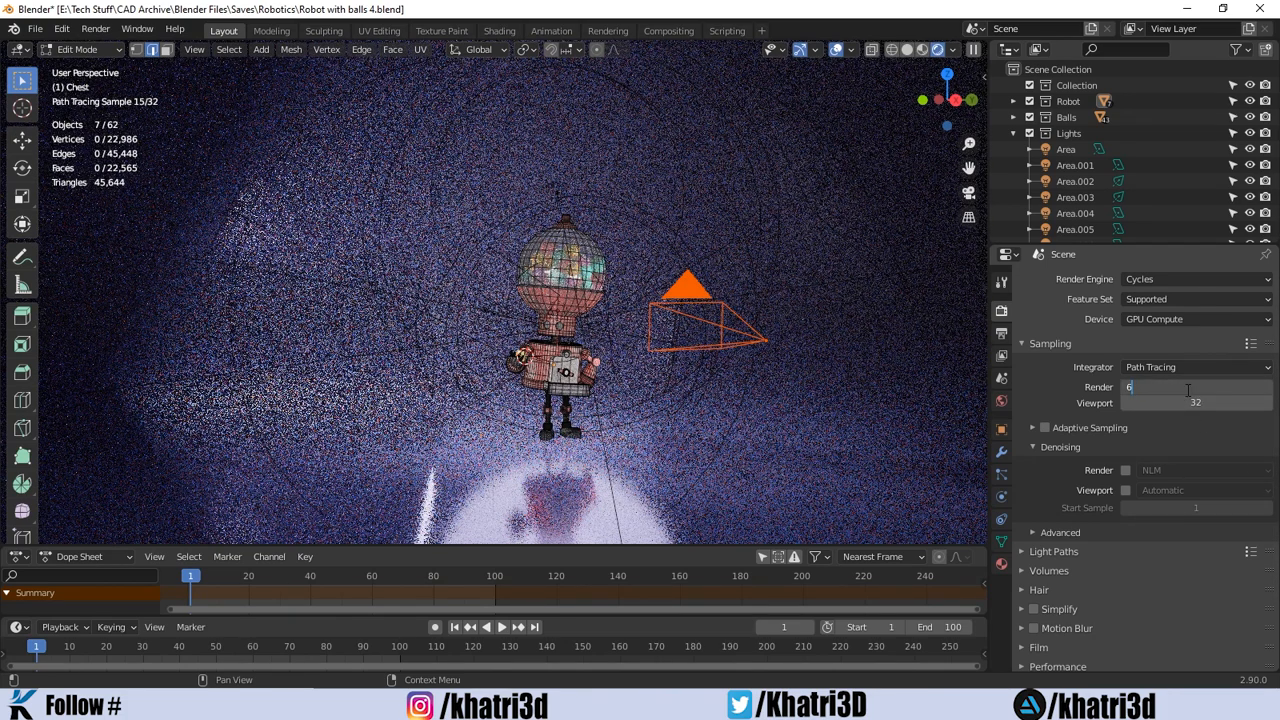
key(Return)
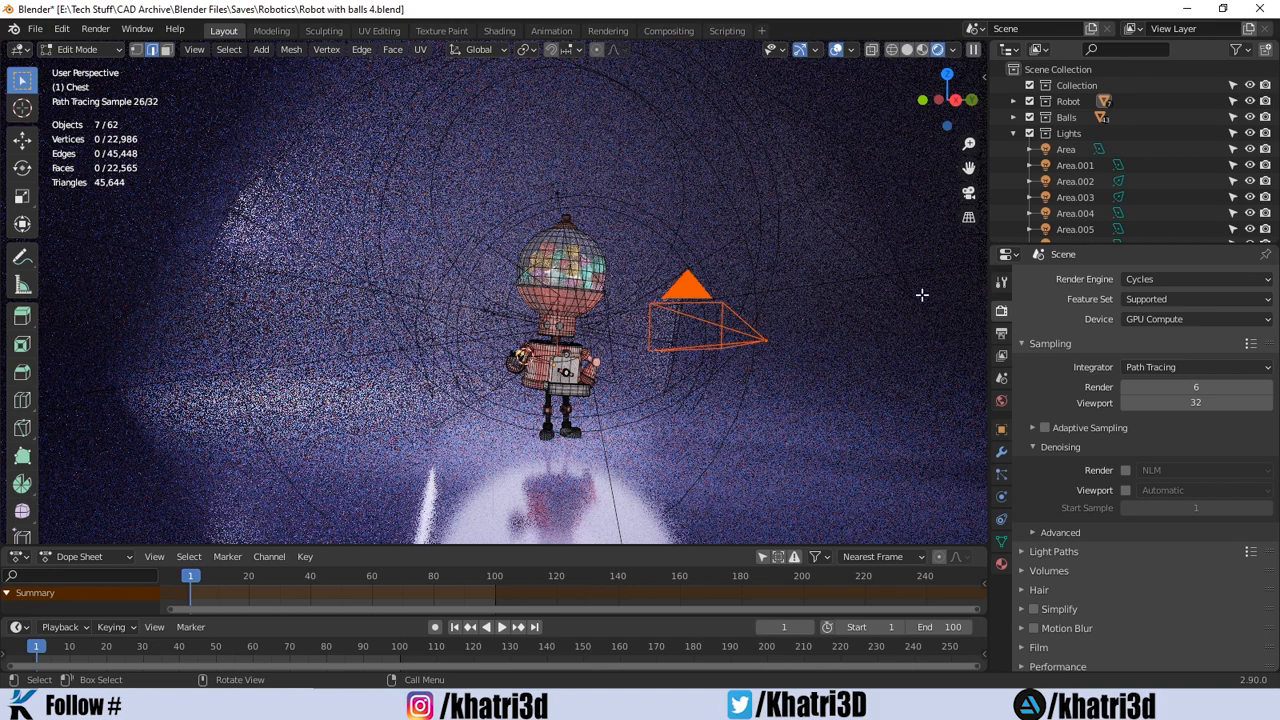
click(1001, 283)
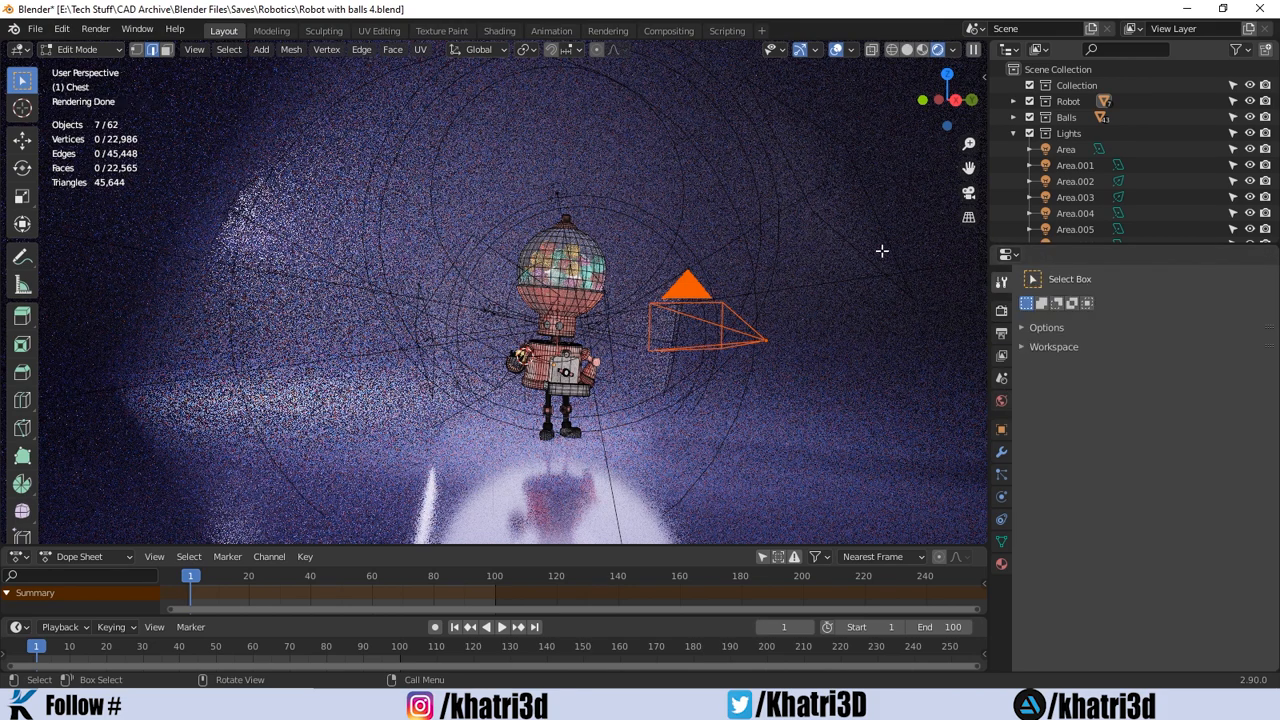
click(1001, 311)
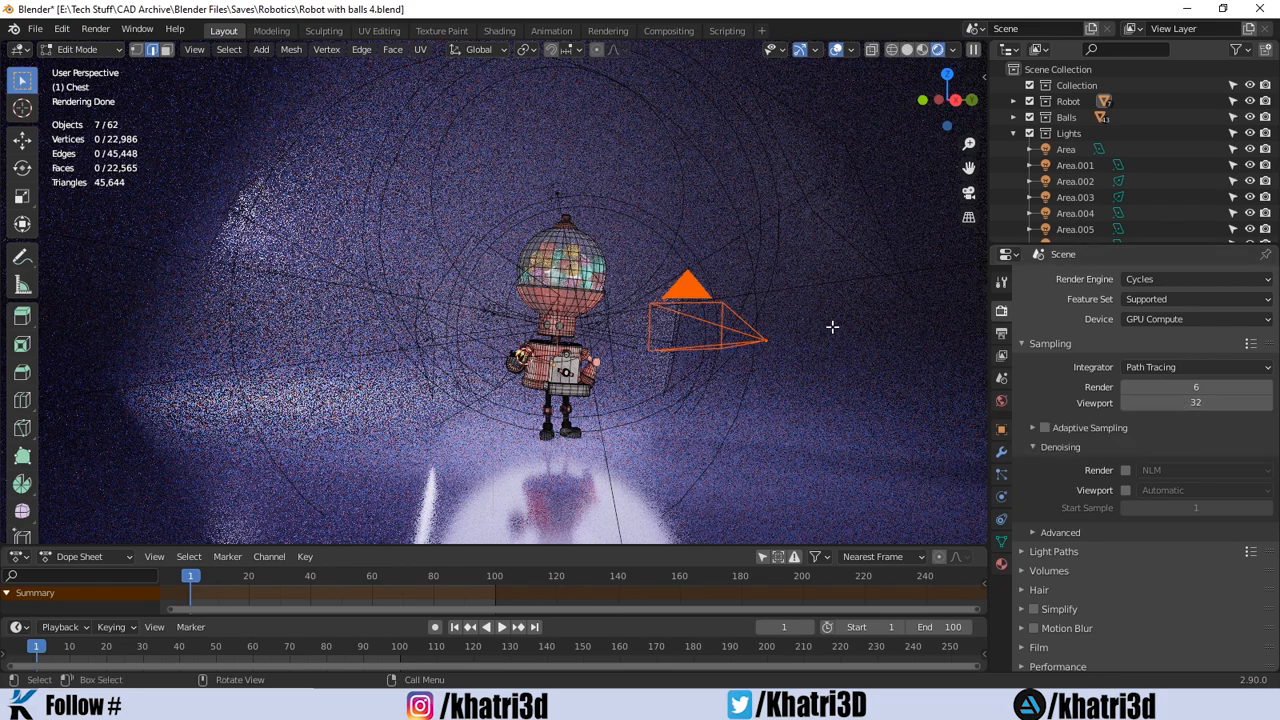
middle_drag(832, 327, 736, 341)
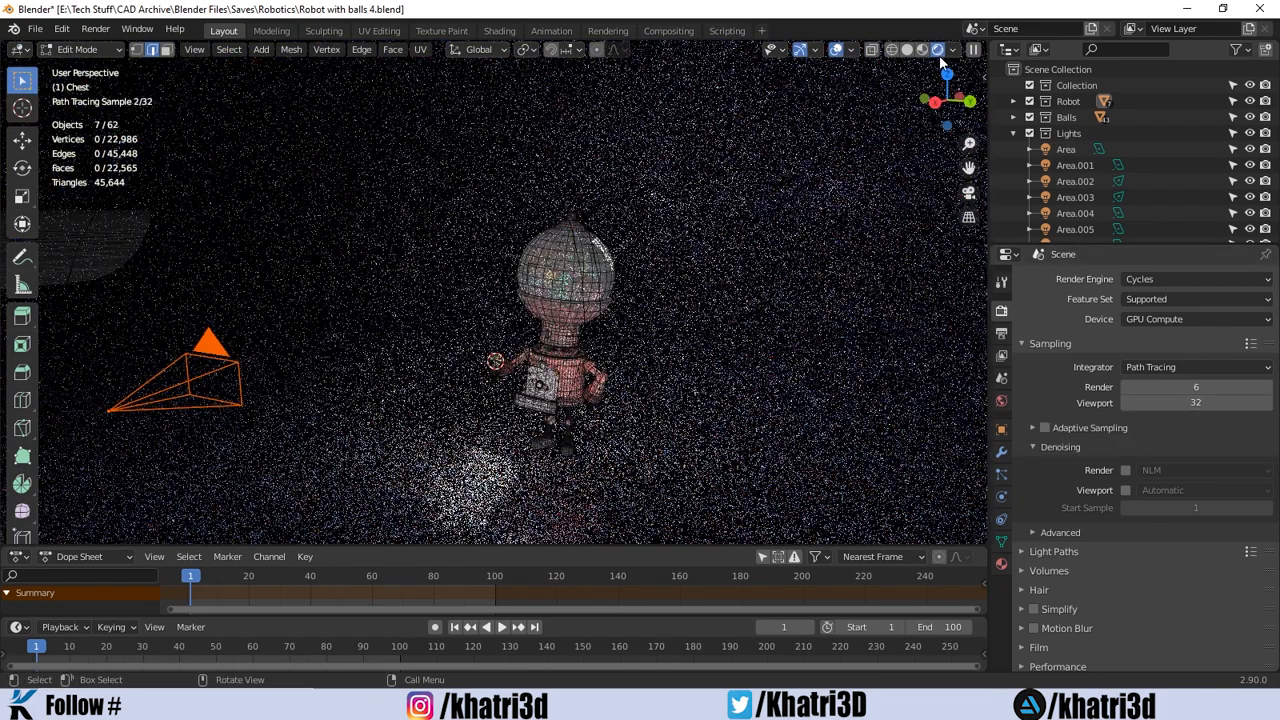
middle_drag(720, 256, 780, 337)
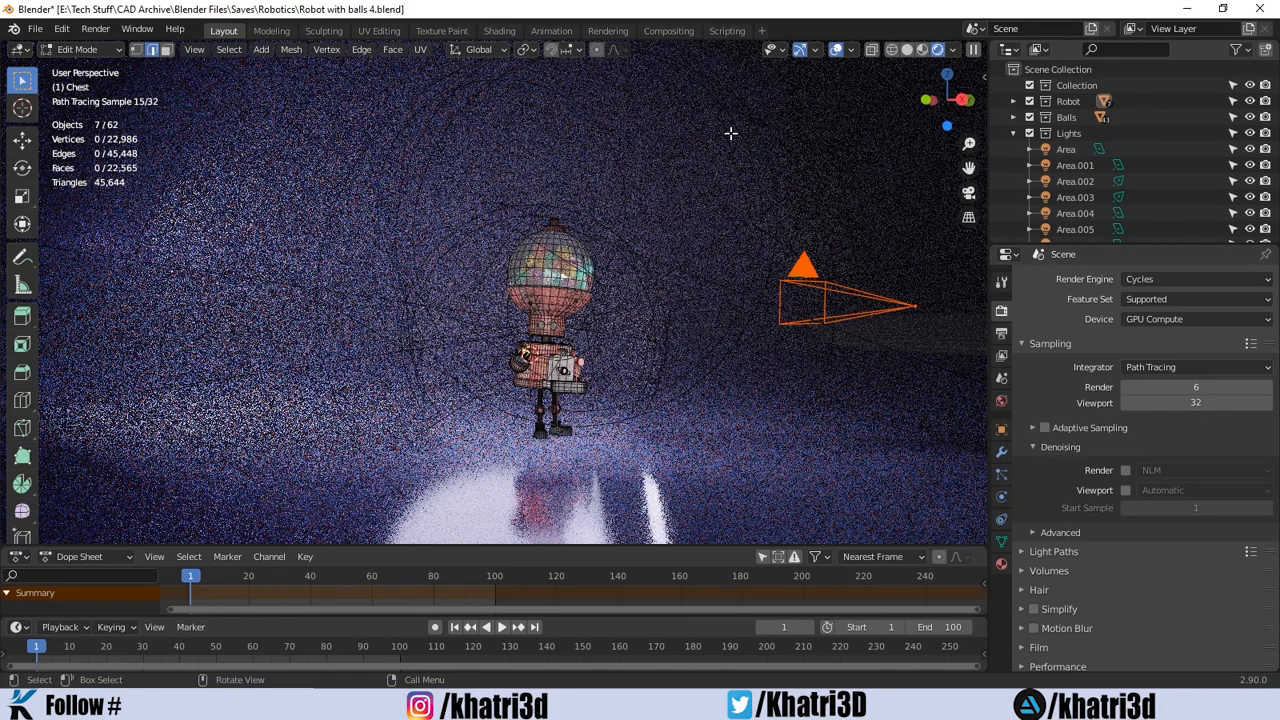
middle_drag(731, 133, 663, 148)
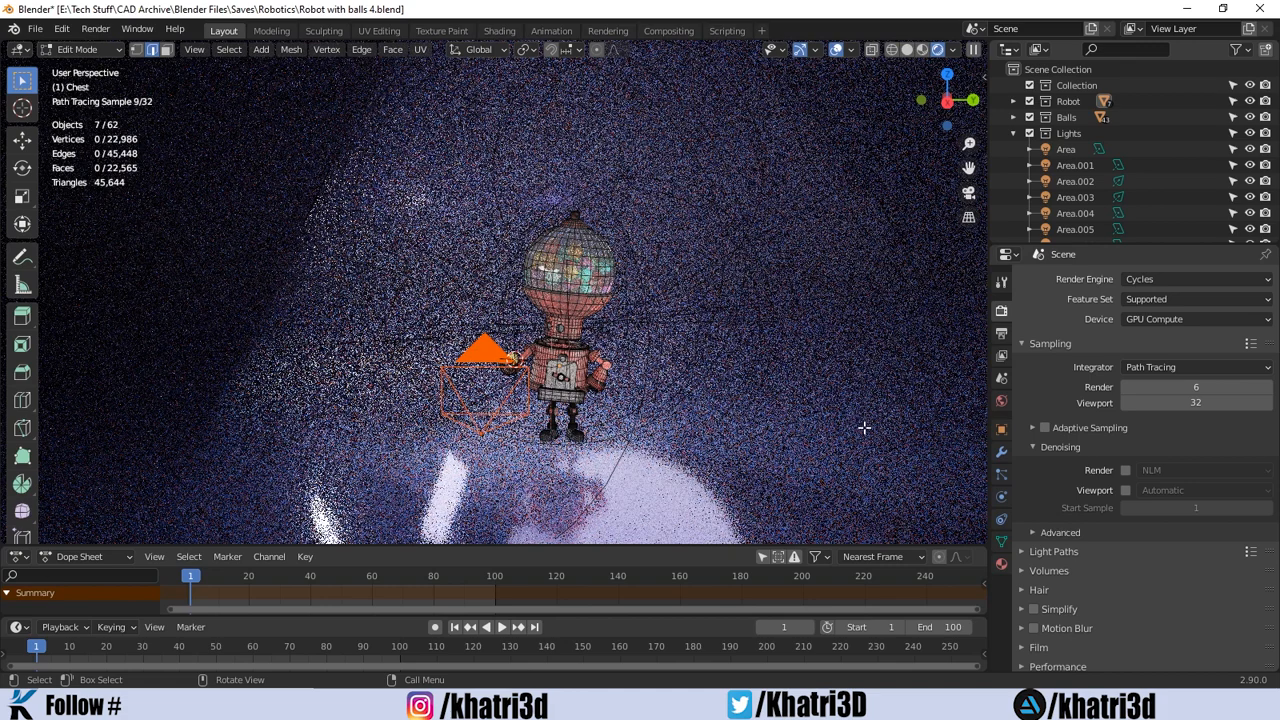
click(1000, 285)
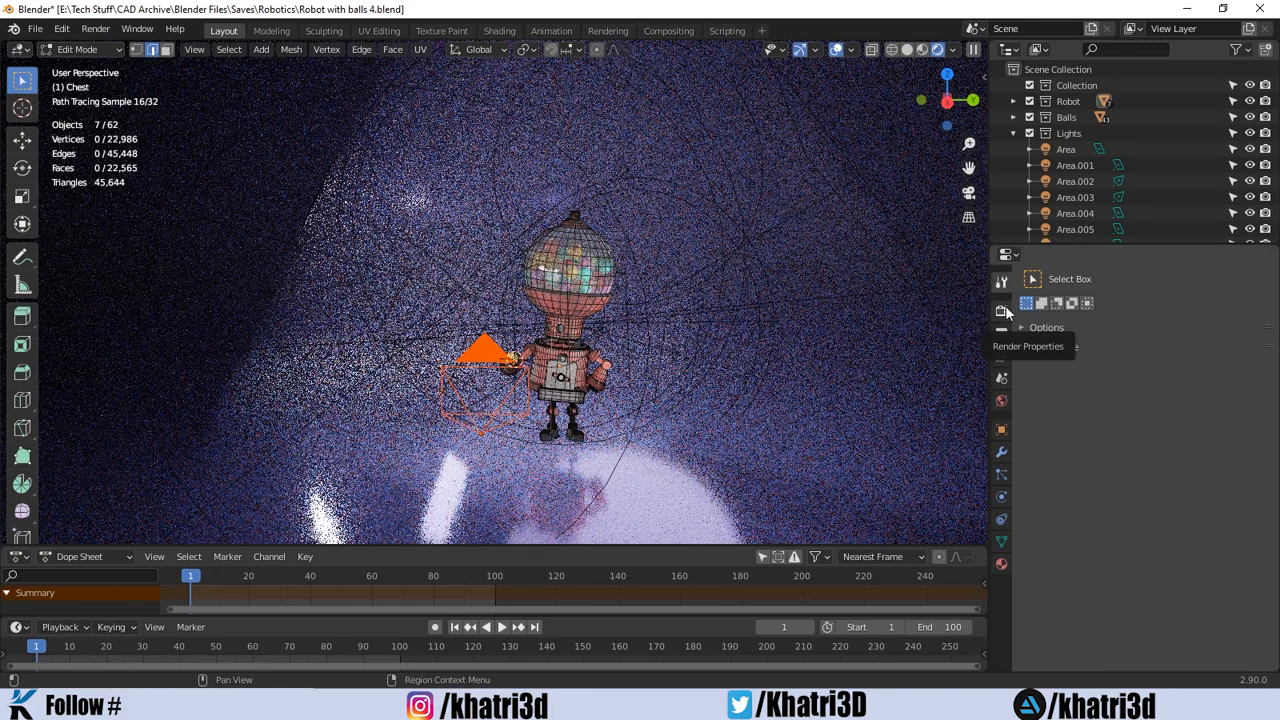
click(1004, 311)
click(1035, 445)
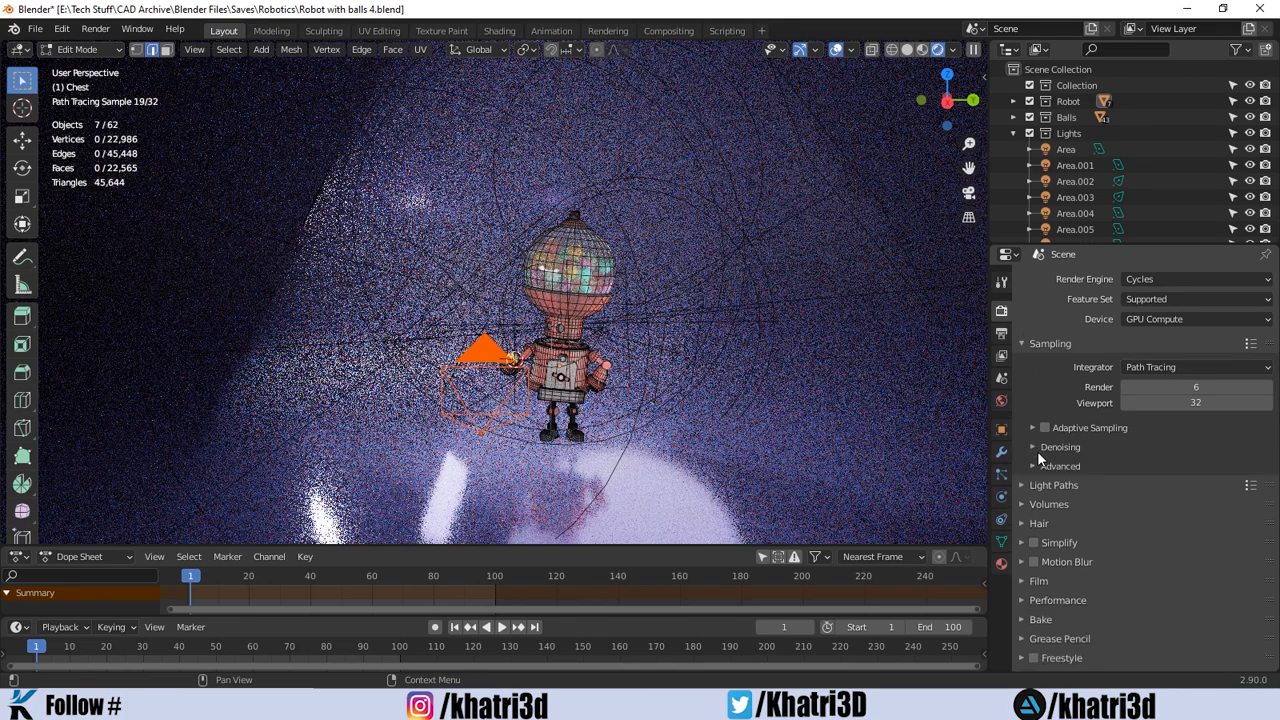
click(1042, 450)
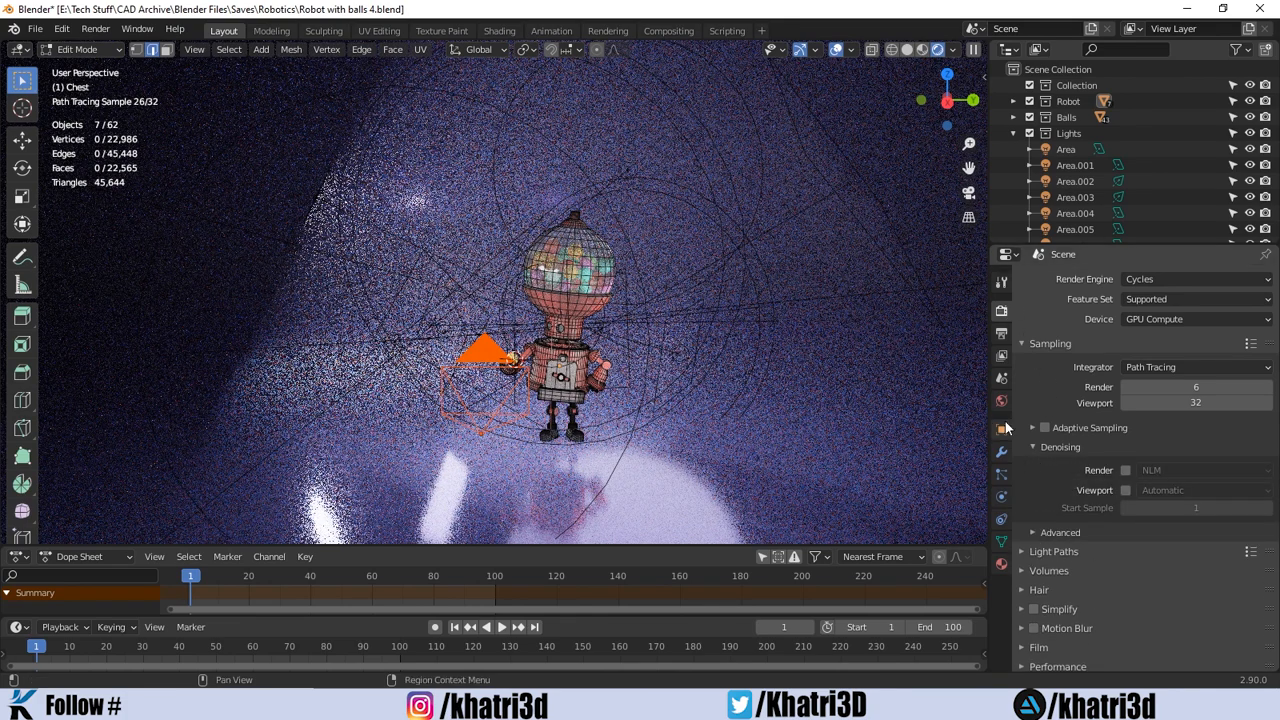
Enable render denoising with NLM and turn it off again.
click(1125, 471)
click(1155, 471)
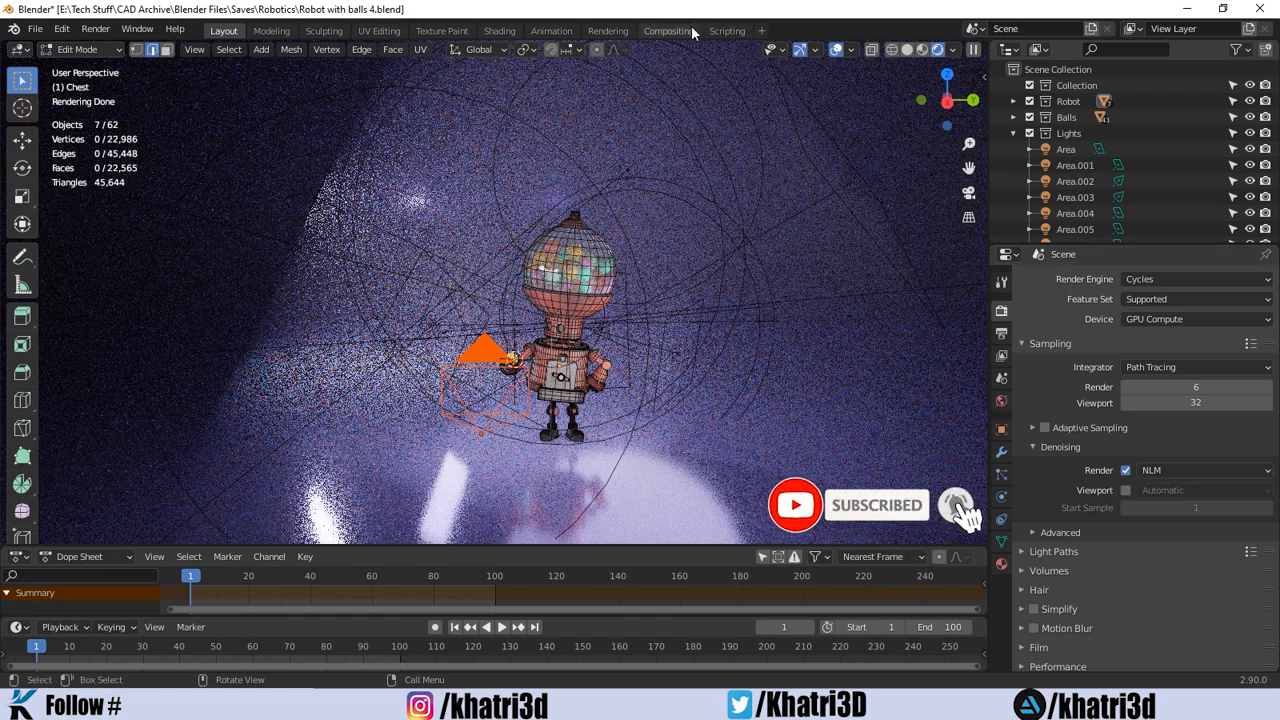
click(1125, 469)
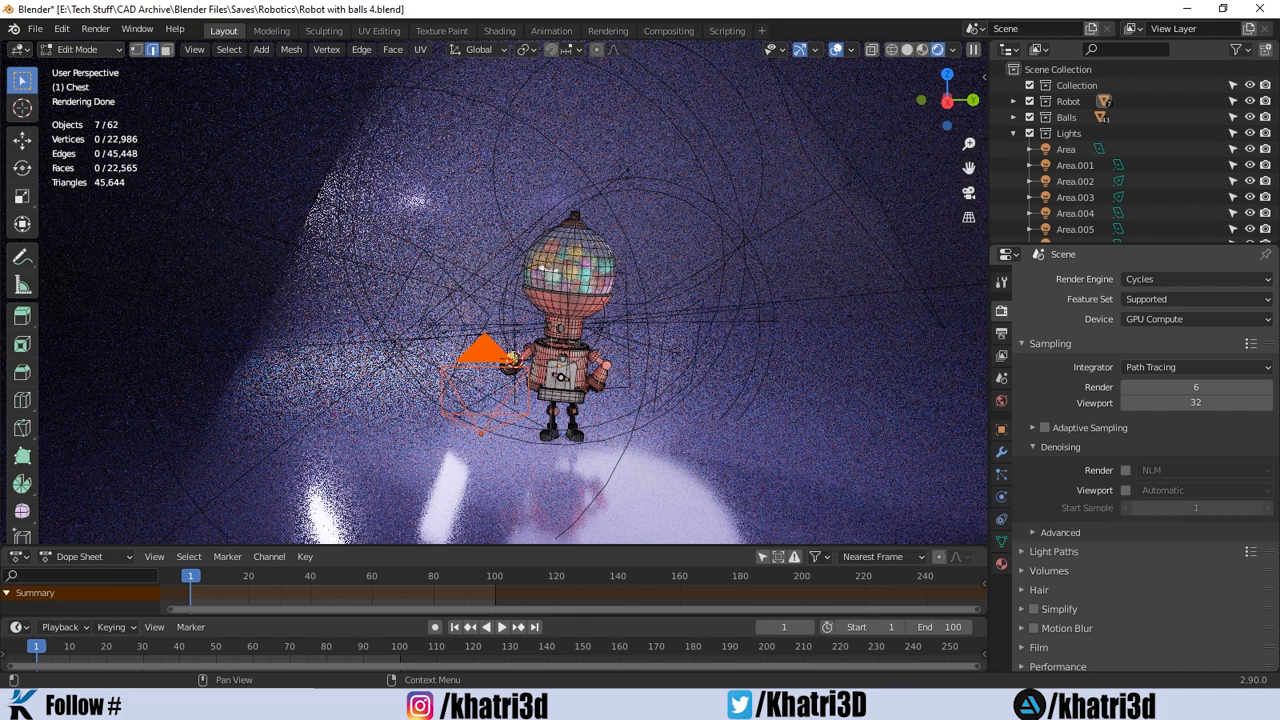
Choose OptiX as the viewport denoiser, enable viewport denoising, and check the robot up close from another angle.
click(1177, 509)
click(1063, 490)
click(1148, 491)
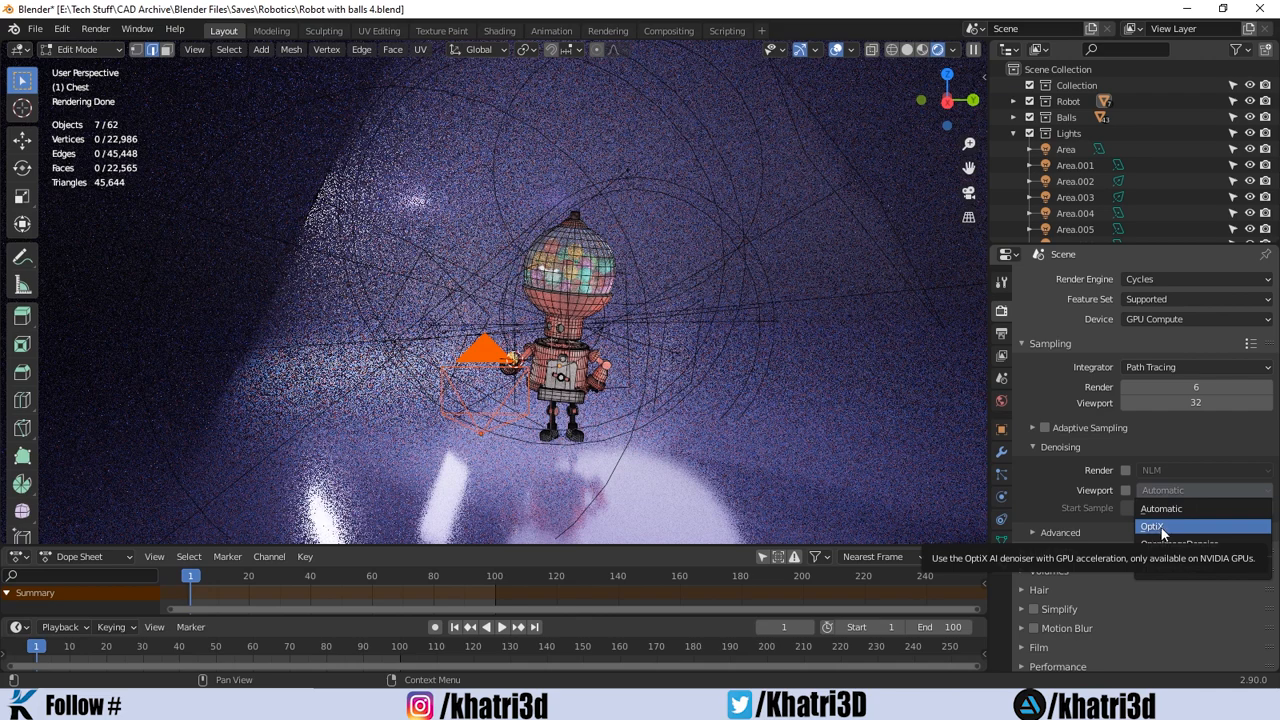
click(1161, 529)
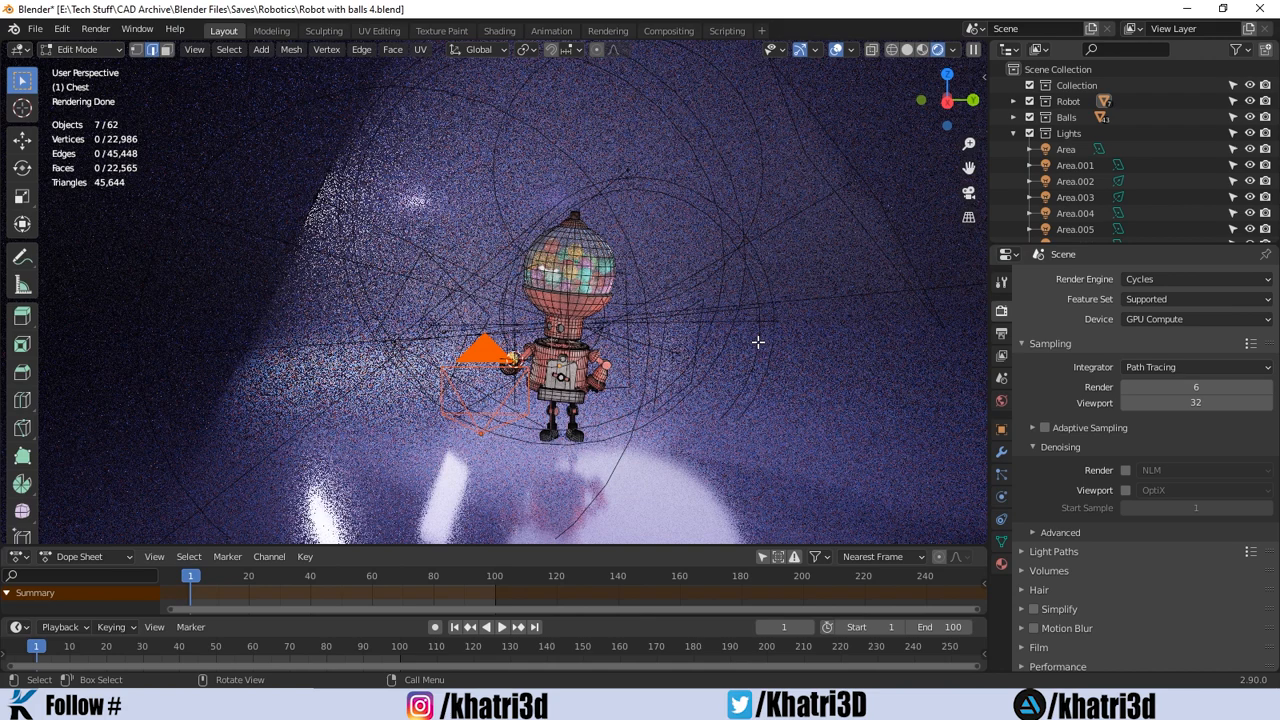
click(1155, 490)
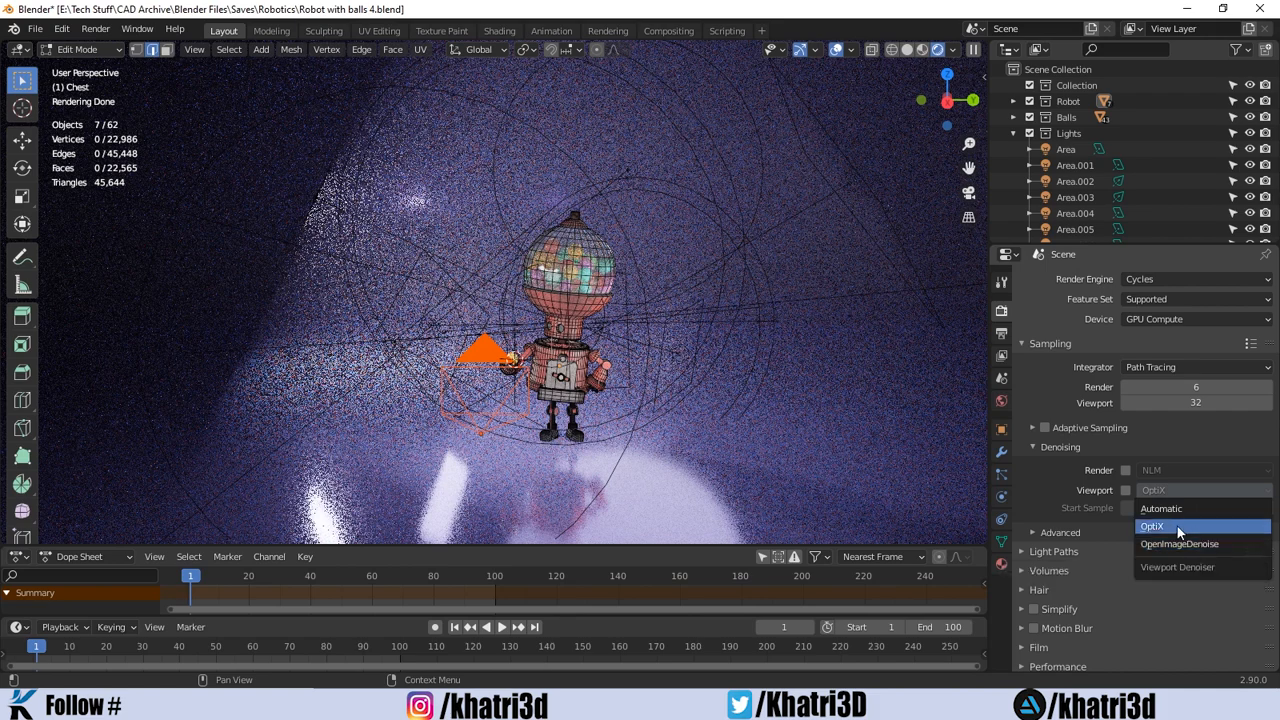
click(1177, 526)
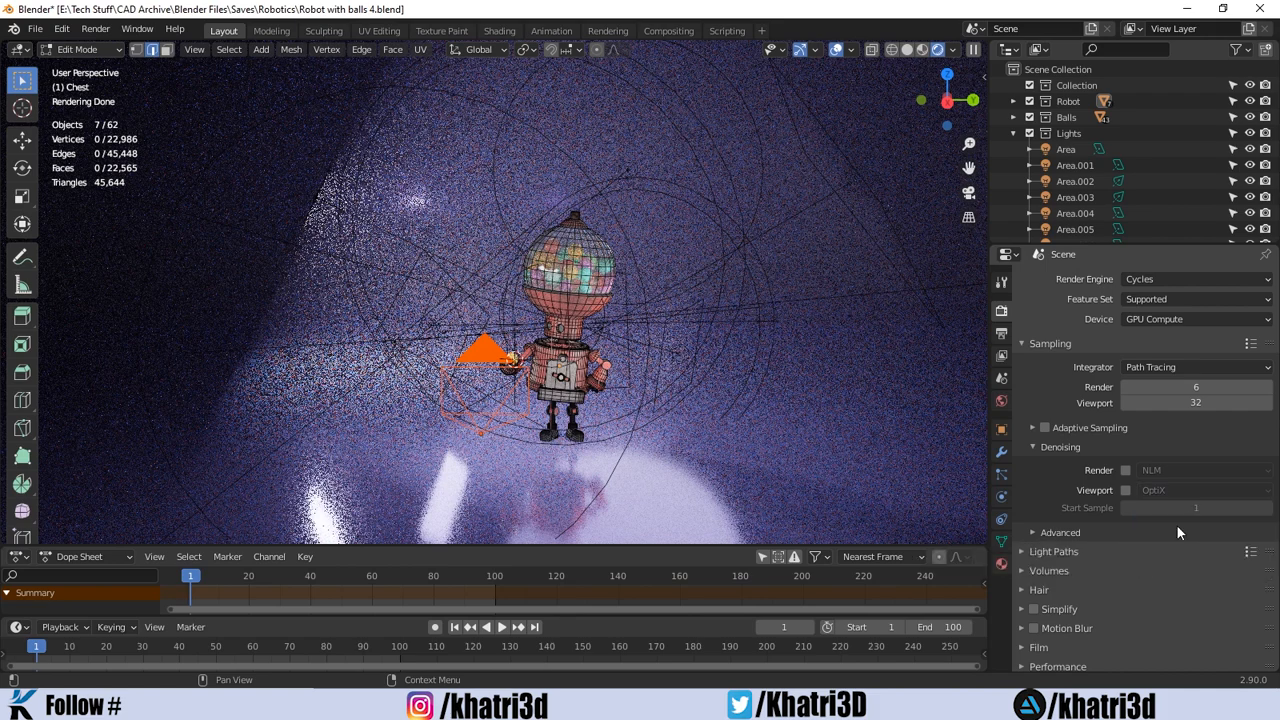
click(1124, 491)
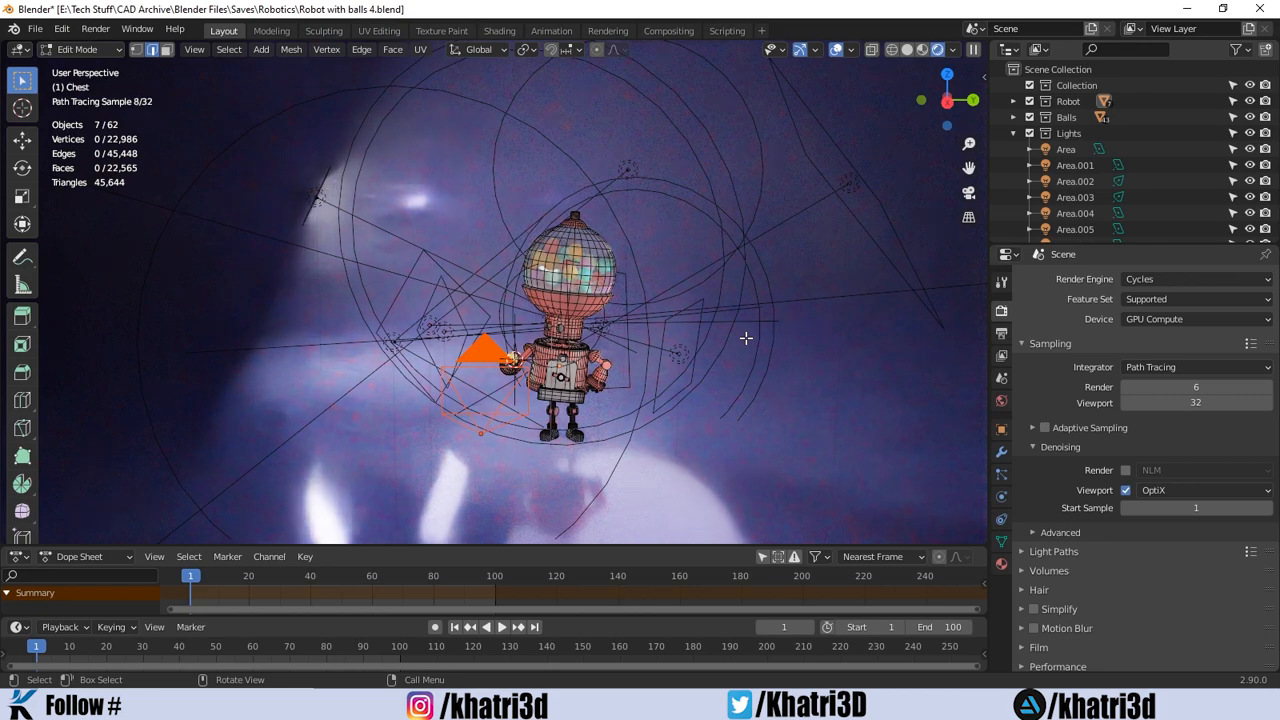
scroll(737, 337, up, 3)
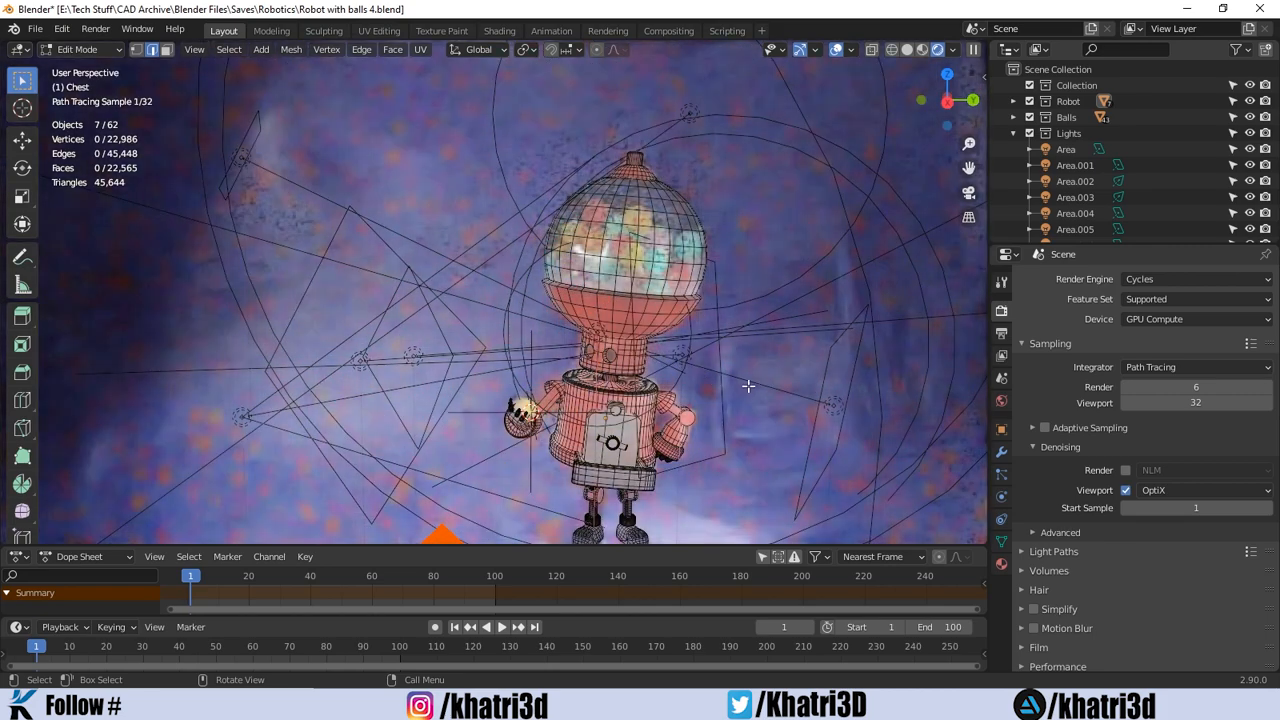
middle_drag(750, 387, 792, 350)
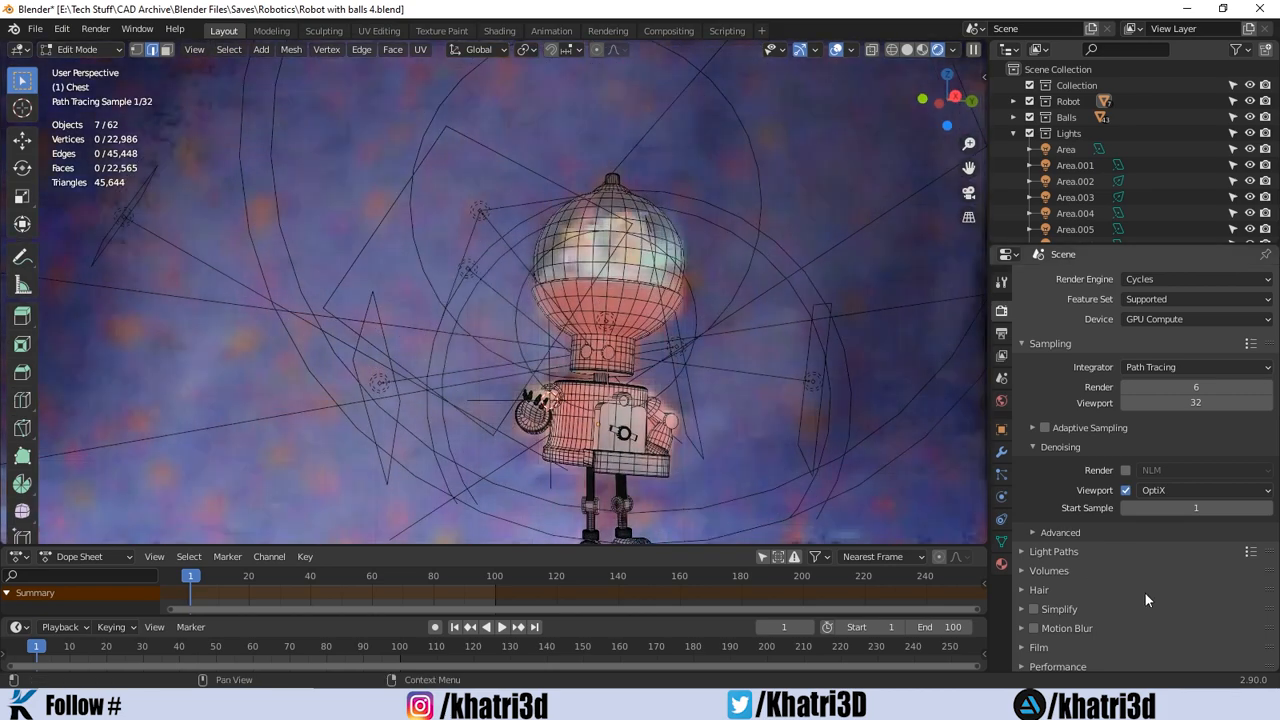
Turn viewport denoising off and back on to compare the noise, and hide the viewport overlays.
click(1127, 492)
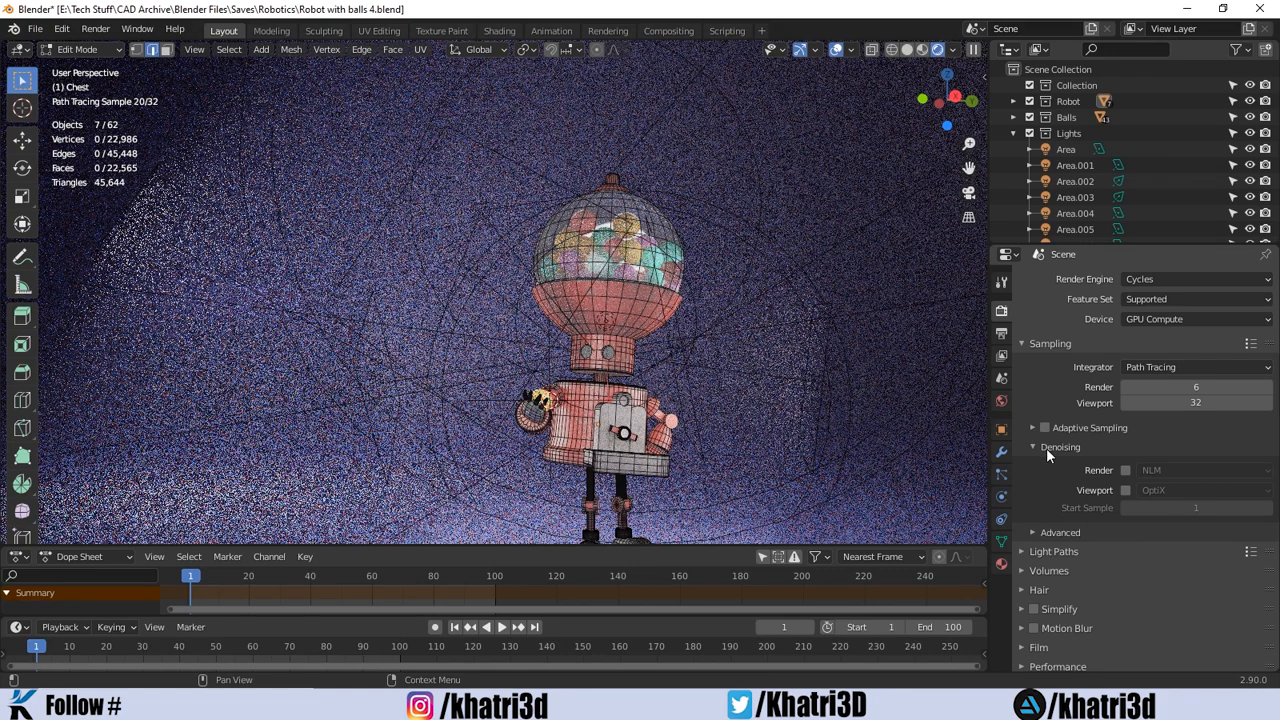
click(1046, 448)
click(1046, 448)
click(1125, 490)
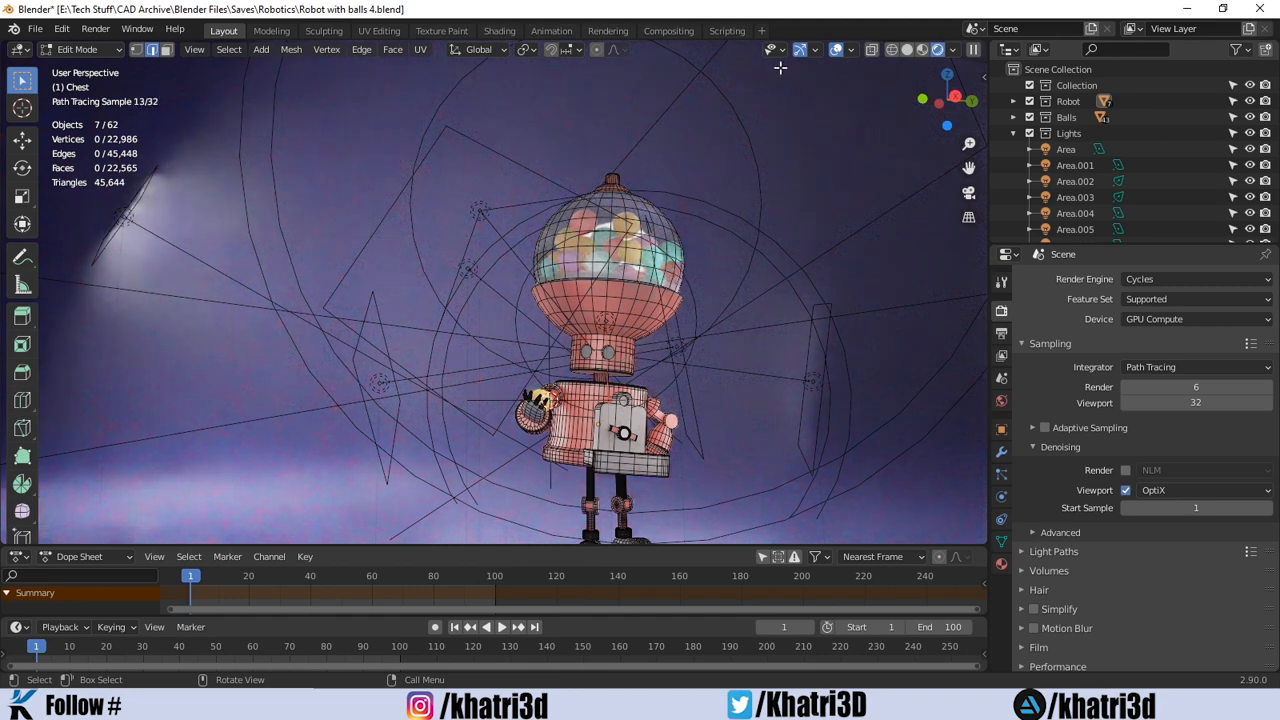
click(835, 50)
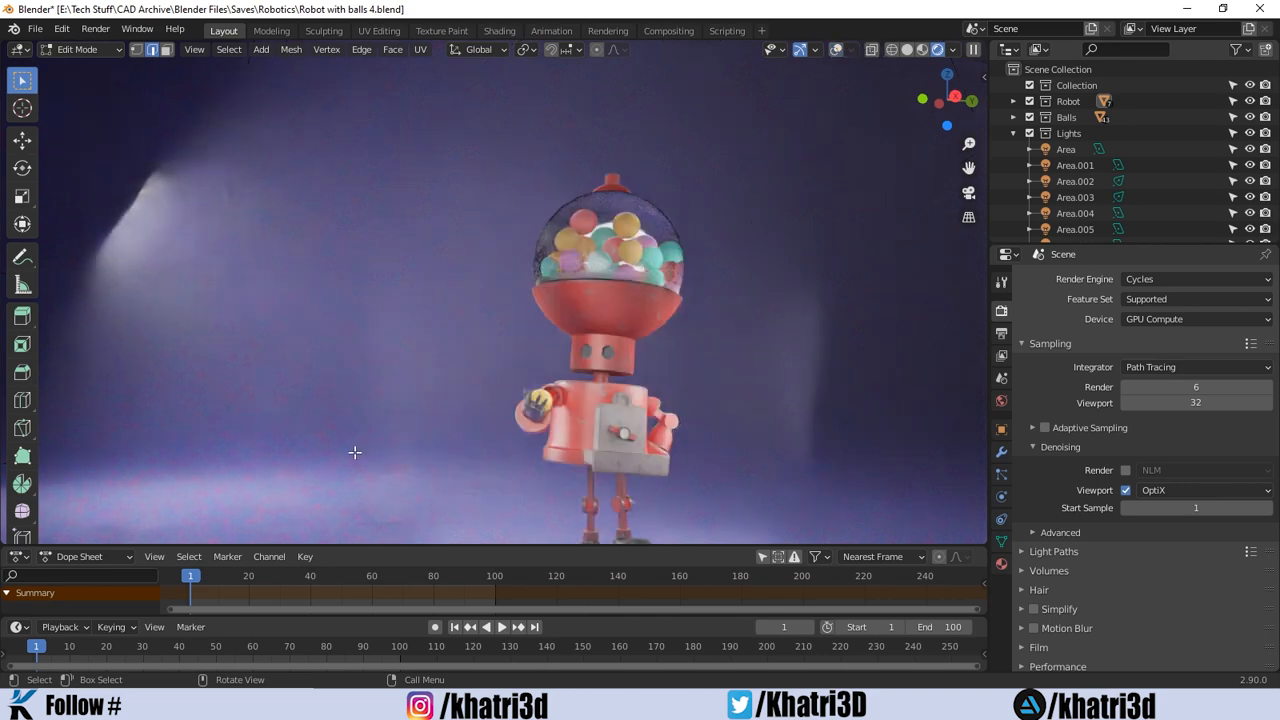
Try OpenImageDenoise as the viewport denoiser and switch back to OptiX.
click(1152, 491)
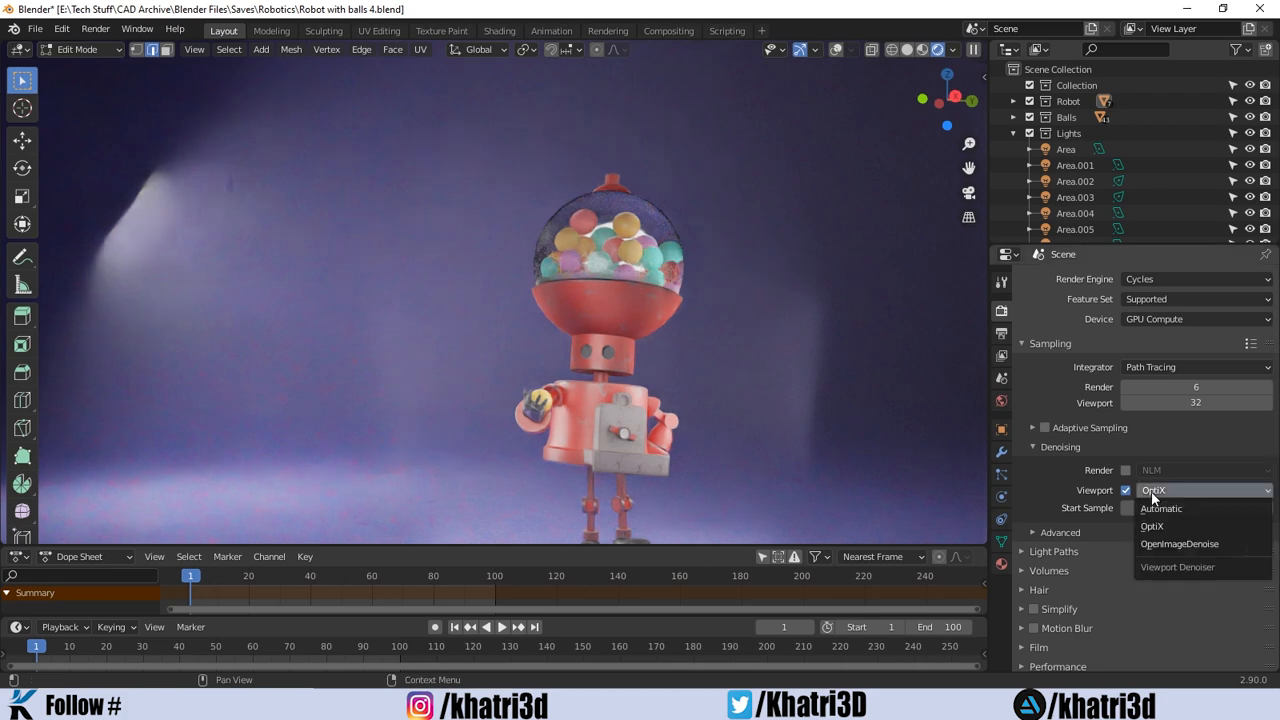
click(1175, 543)
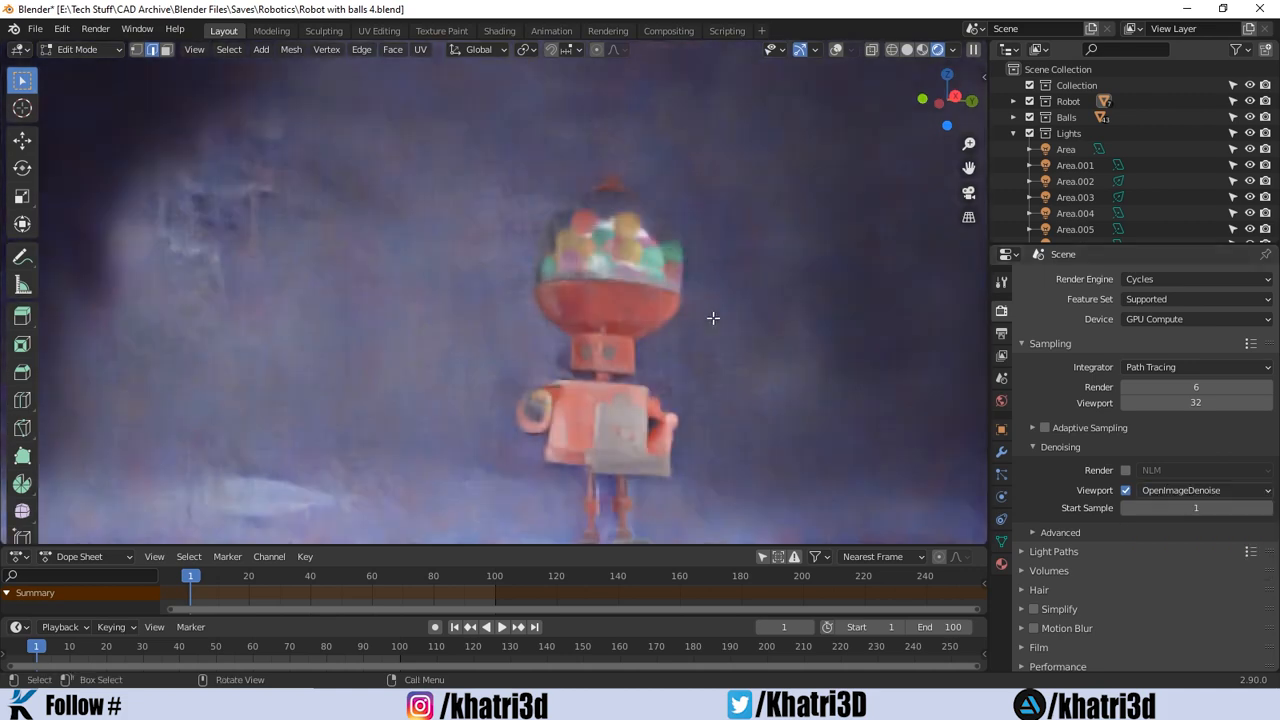
click(1166, 489)
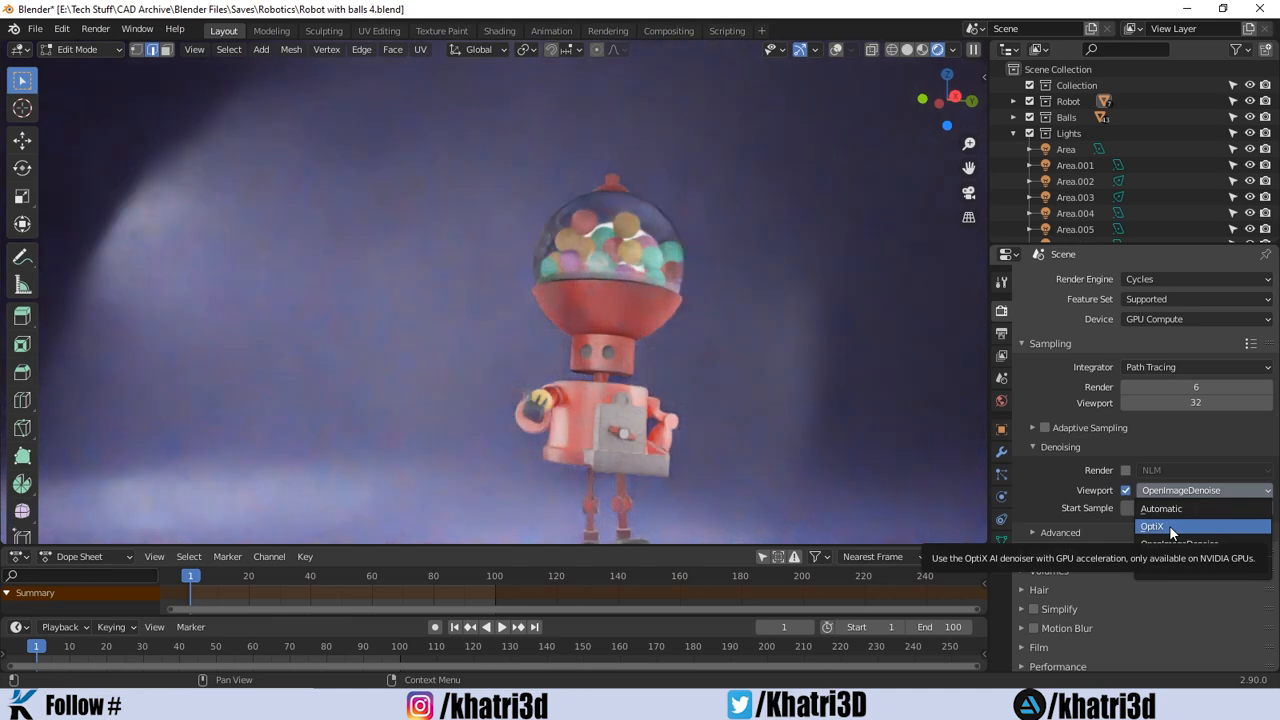
key(Return)
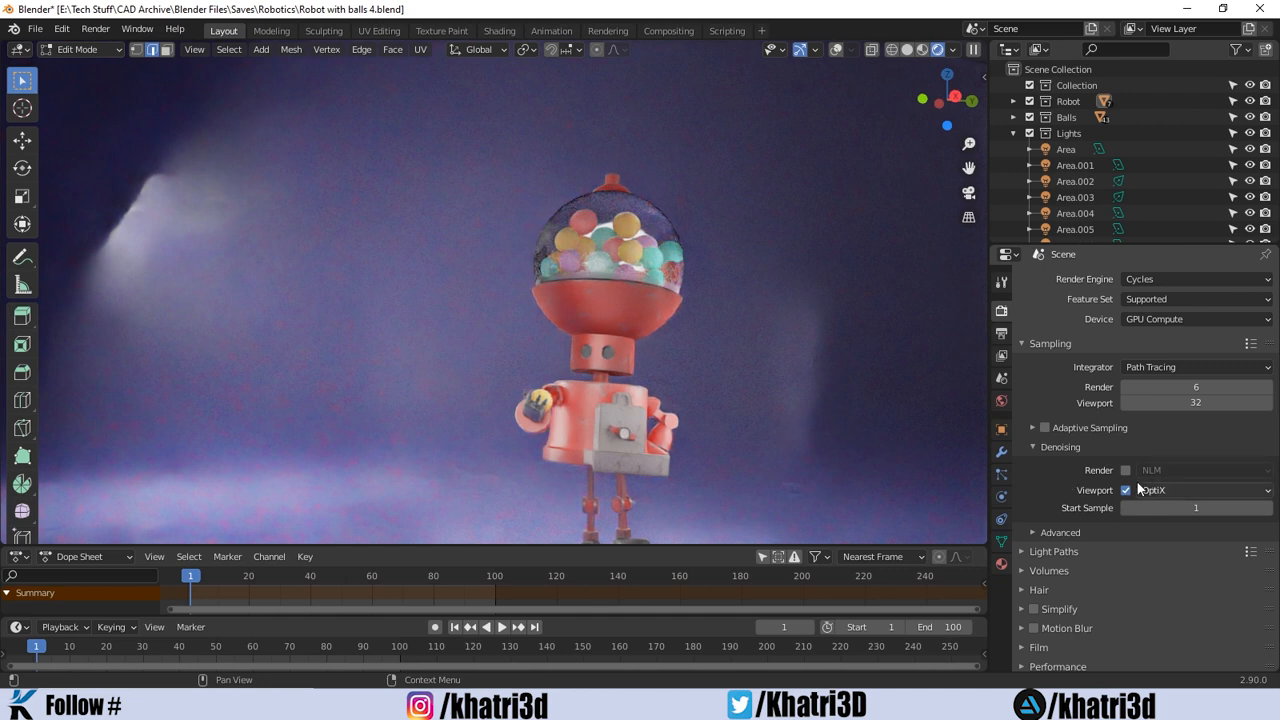
Reposition the Render Layers and Denoise nodes in the Compositing workspace, keeping Denoise between Render Layers and Composite.
click(668, 30)
drag(450, 158, 460, 151)
drag(296, 130, 339, 123)
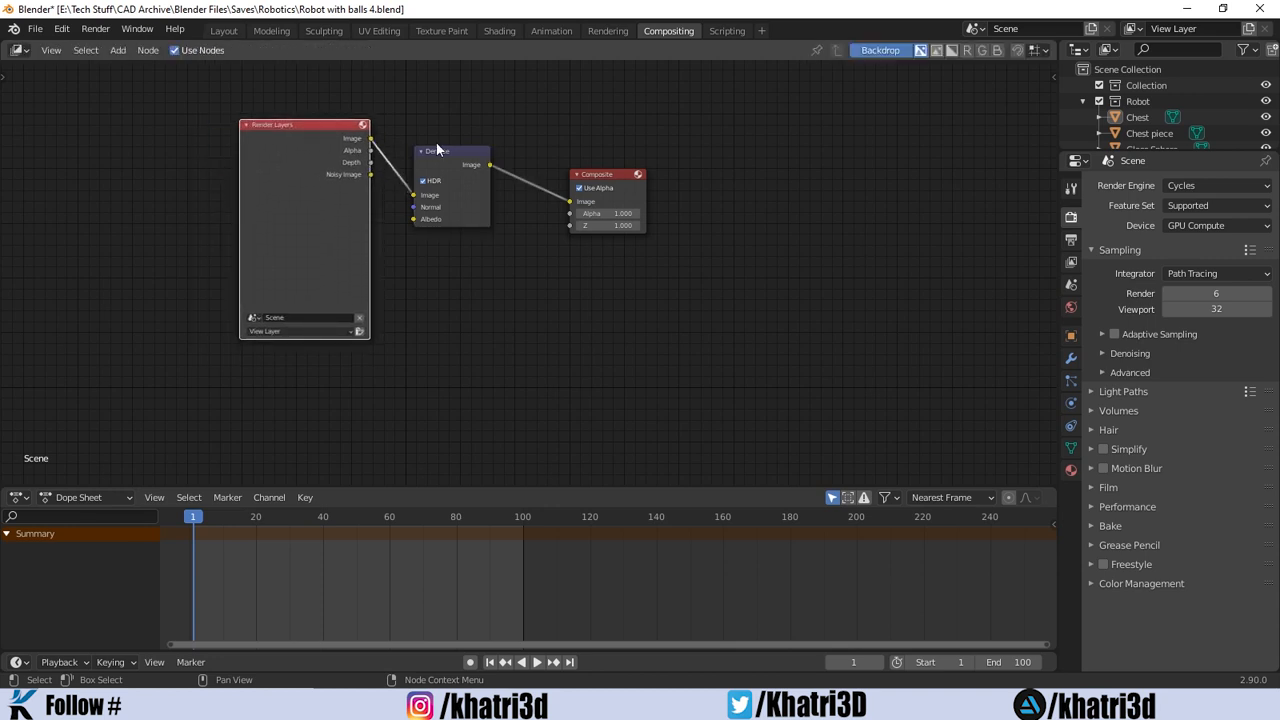
drag(437, 149, 459, 164)
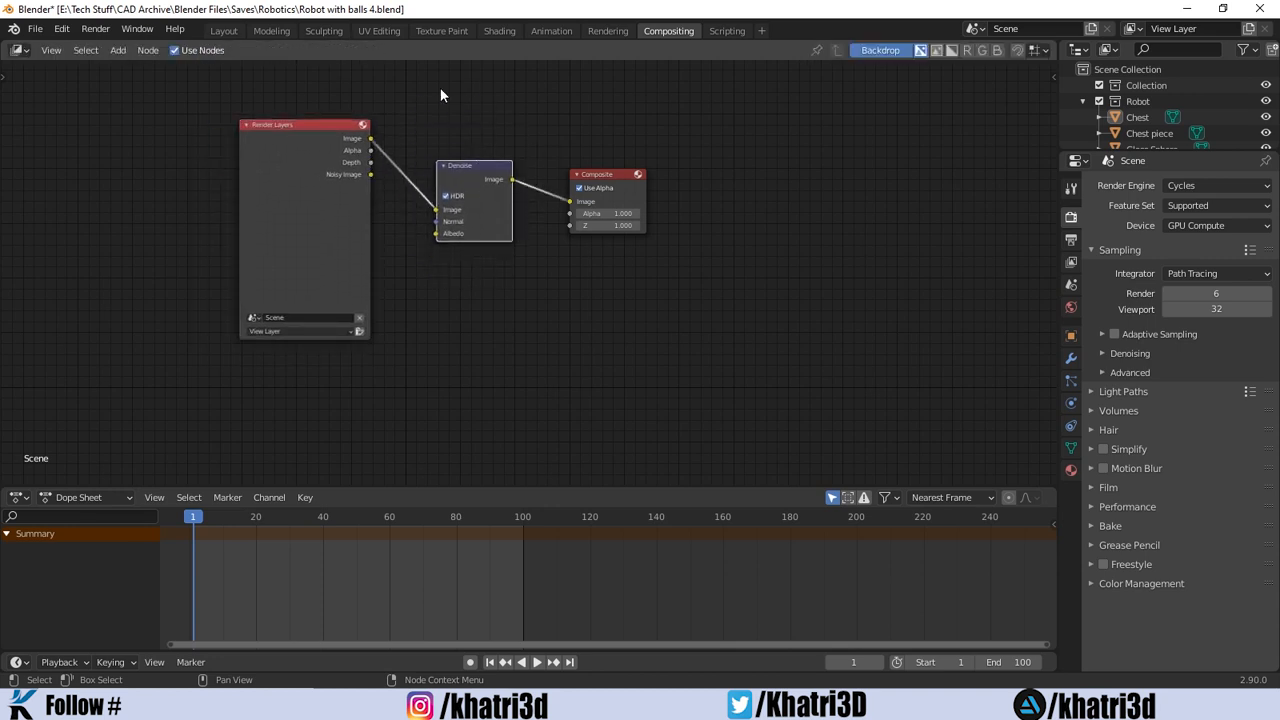
Return to the Layout workspace and examine the whole robot in the OptiX-denoised viewport from a different angle.
click(224, 31)
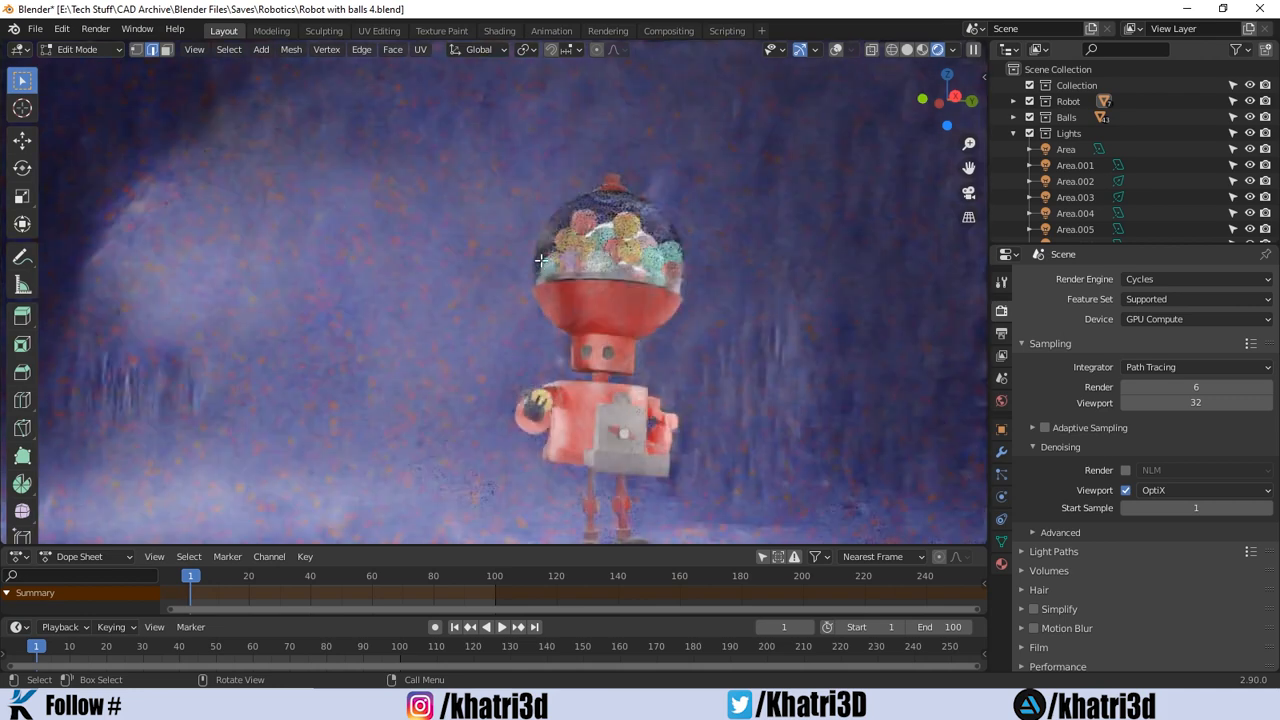
scroll(540, 260, down, 2)
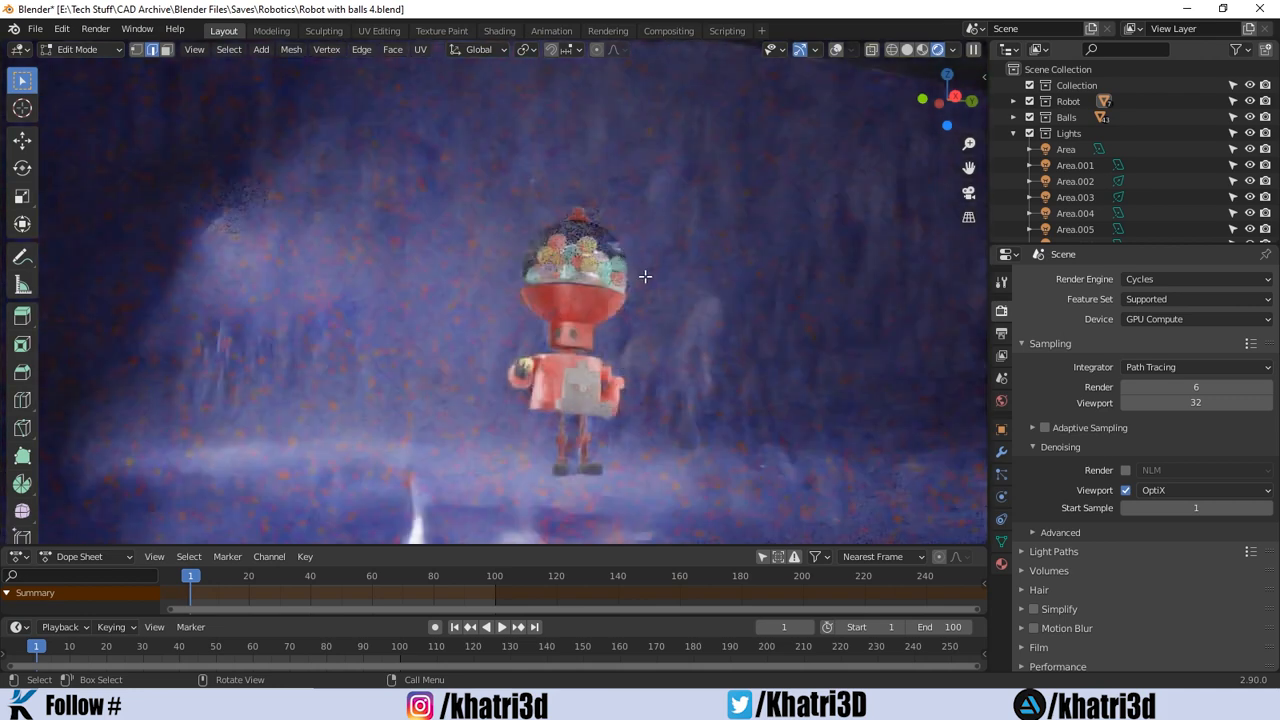
middle_drag(645, 276, 634, 329)
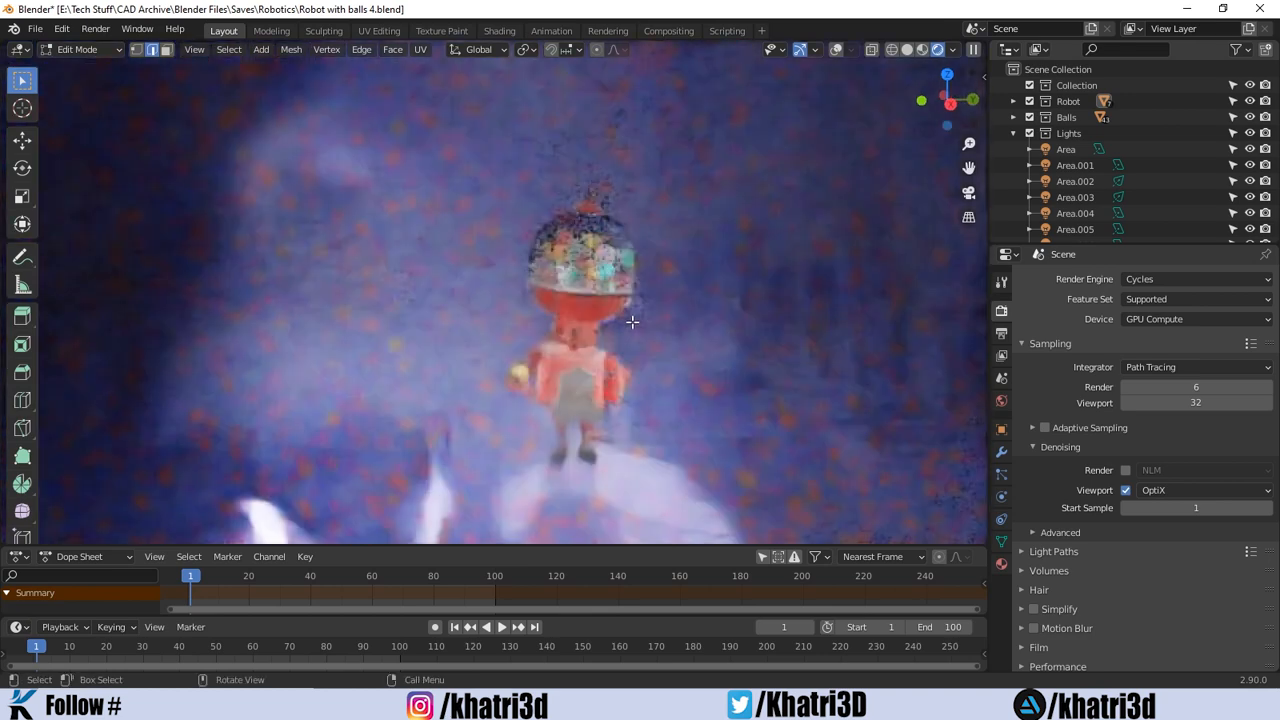